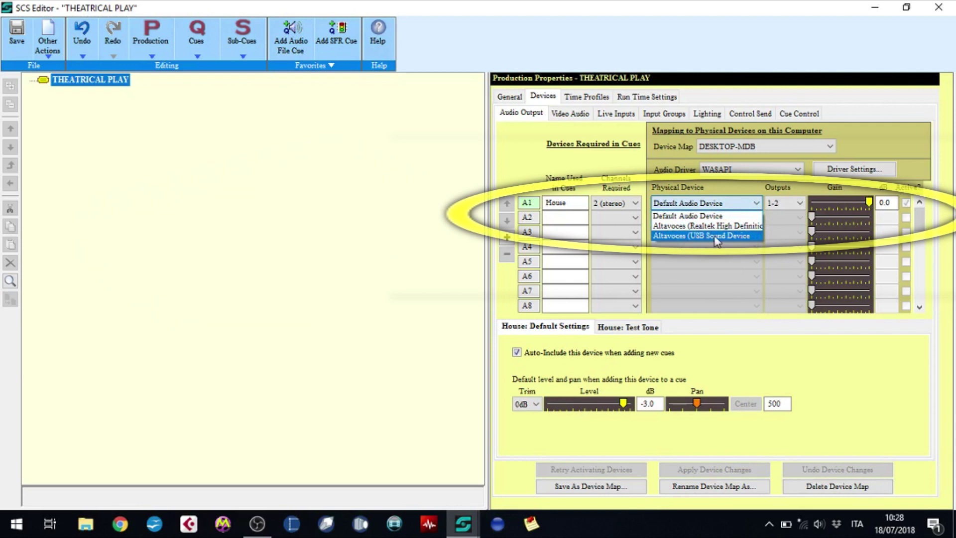
Map the House audio output to the Altavoces USB Sound Device, using outputs 1-2
click(717, 237)
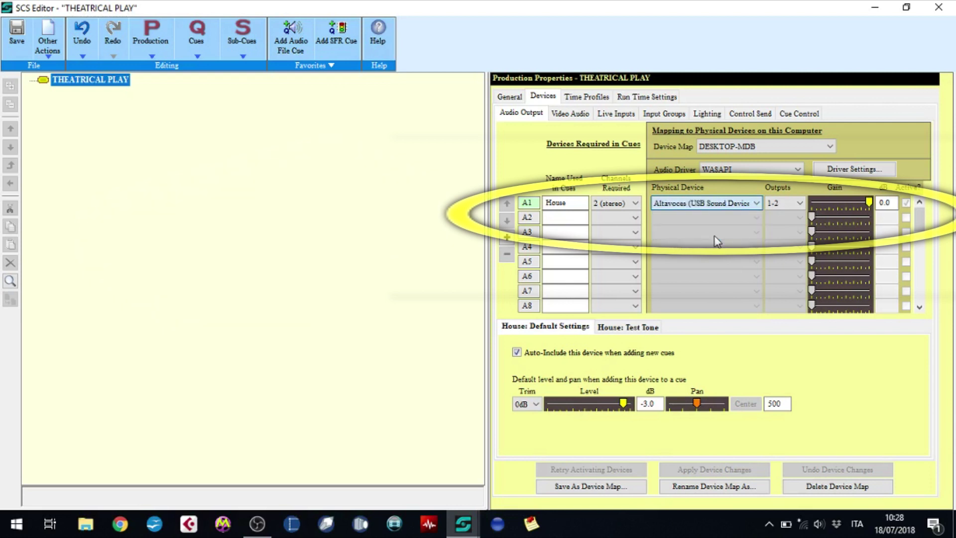
click(799, 204)
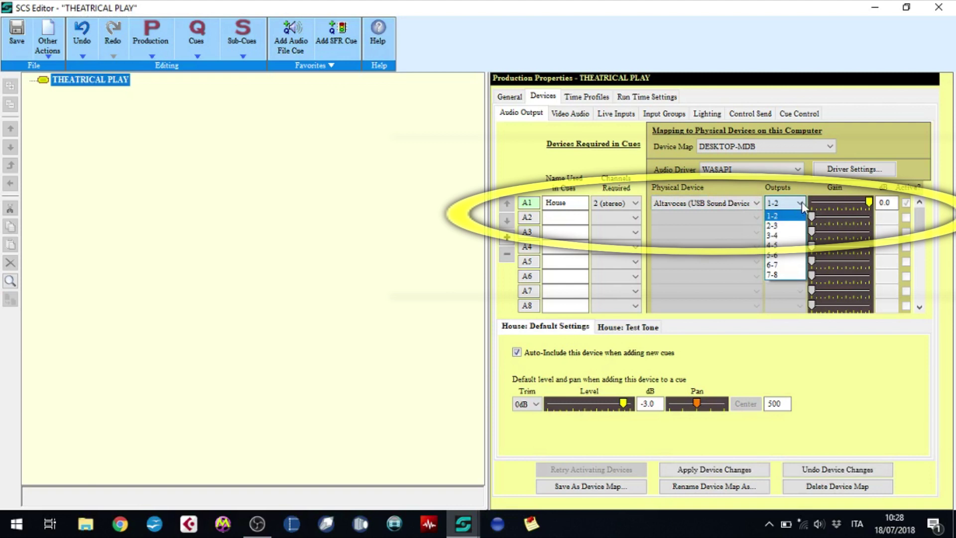
click(801, 201)
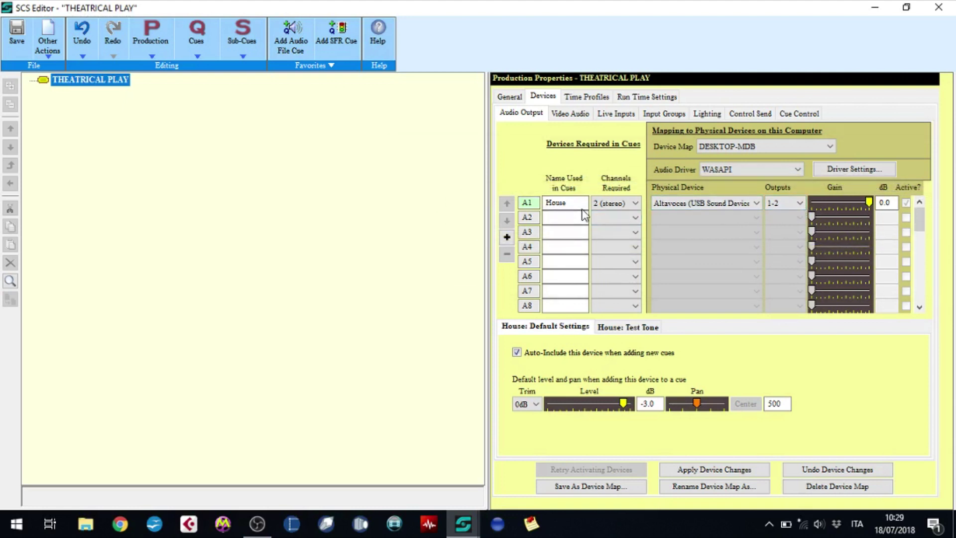
Add two more audio output devices for the cues, WingsR and WingsL, each requiring 1 (mono) channel
click(566, 216)
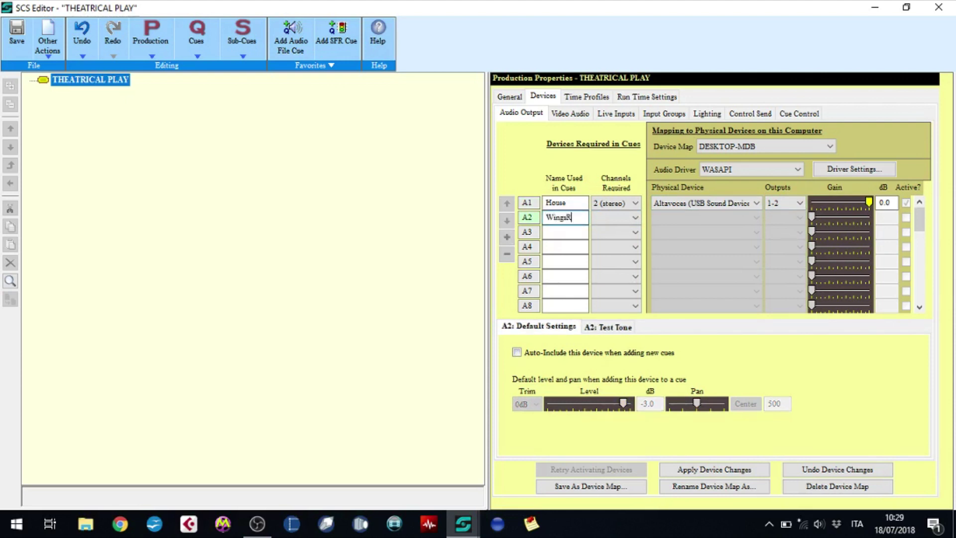
click(635, 218)
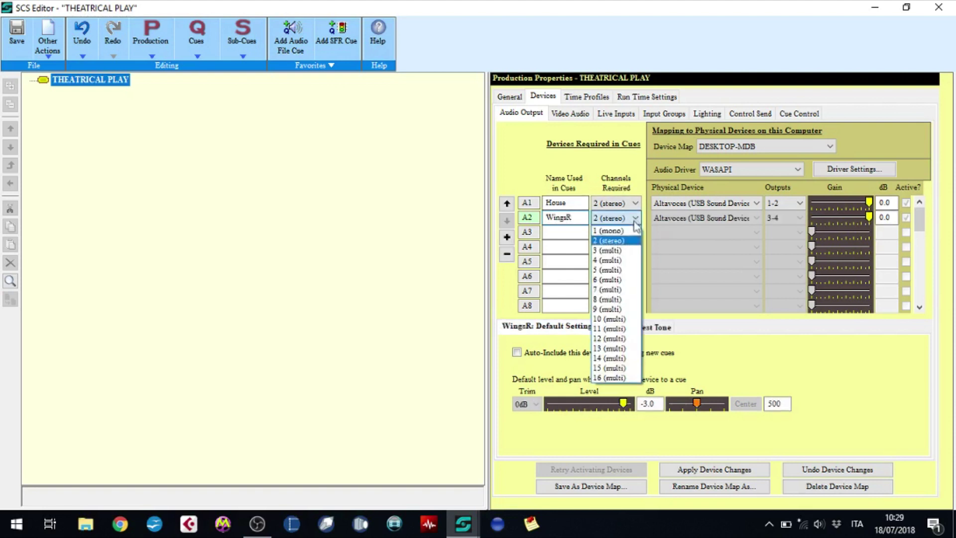
click(632, 231)
click(575, 231)
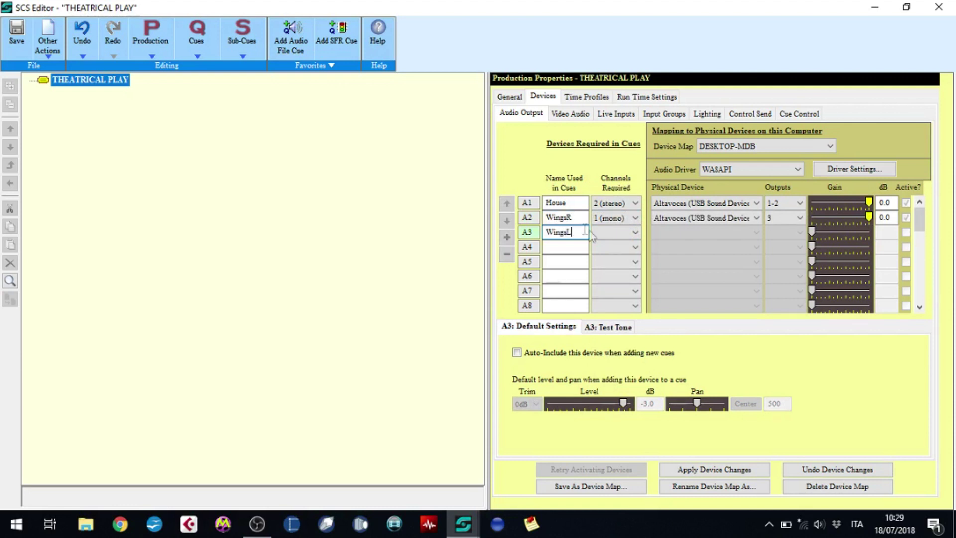
click(635, 232)
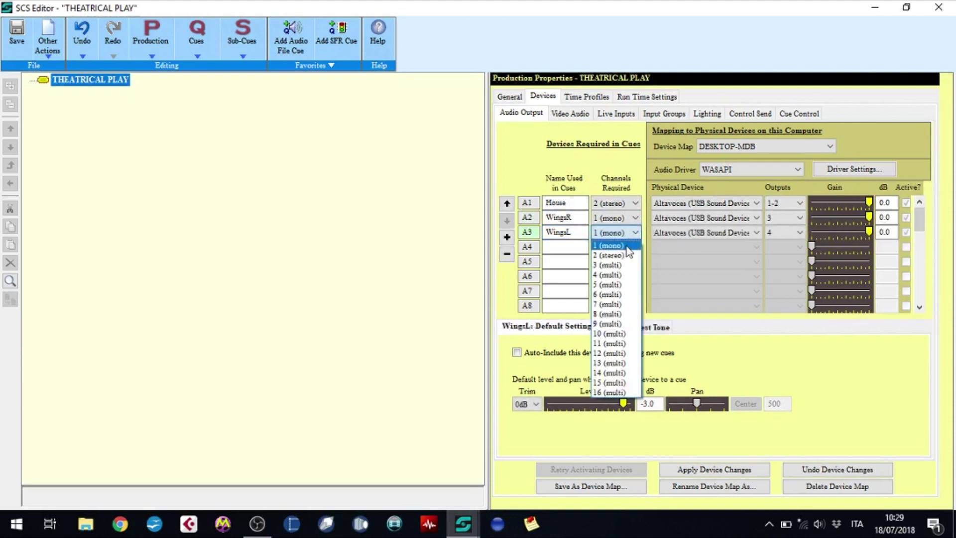
click(627, 246)
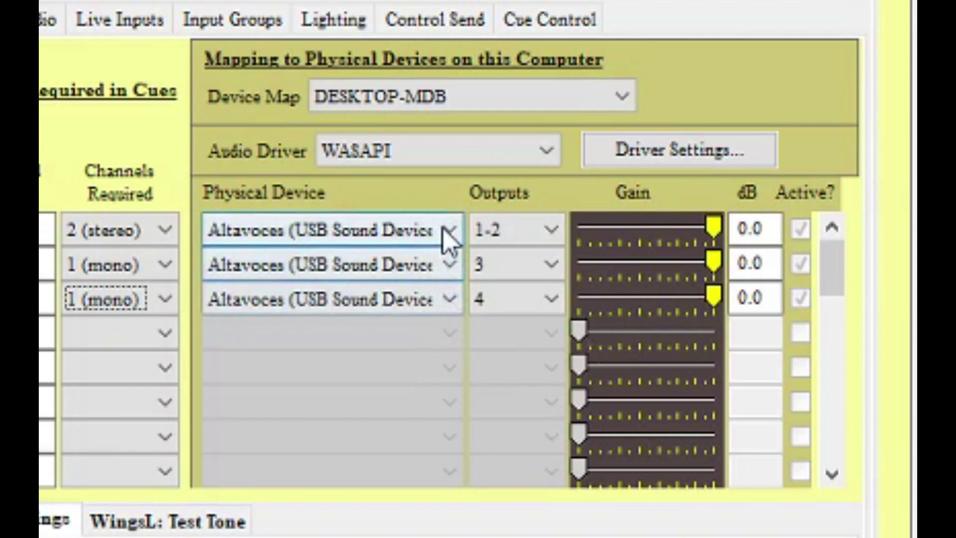
Map House, WingsR and WingsL to the Altavoces Realtek High Definition device, with WingsL on output R
click(524, 227)
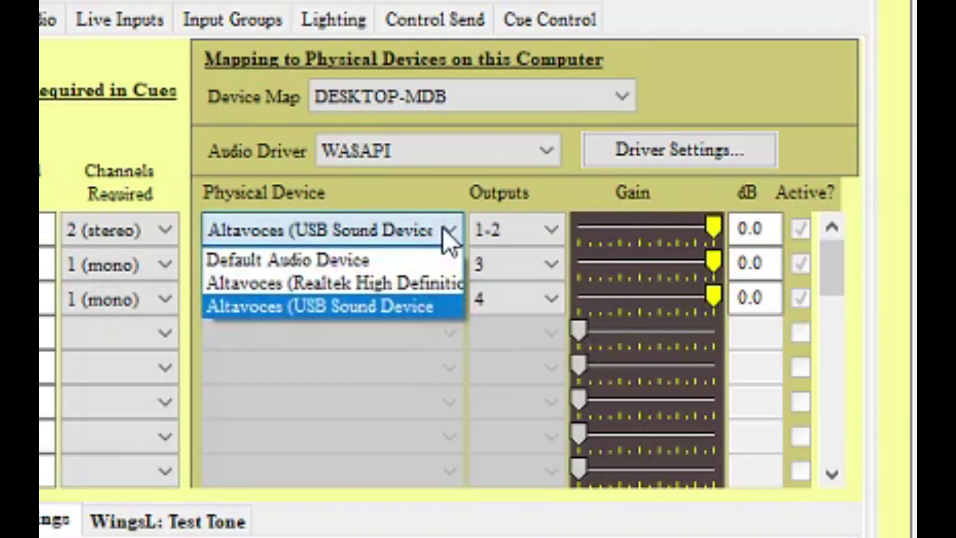
click(443, 283)
click(451, 264)
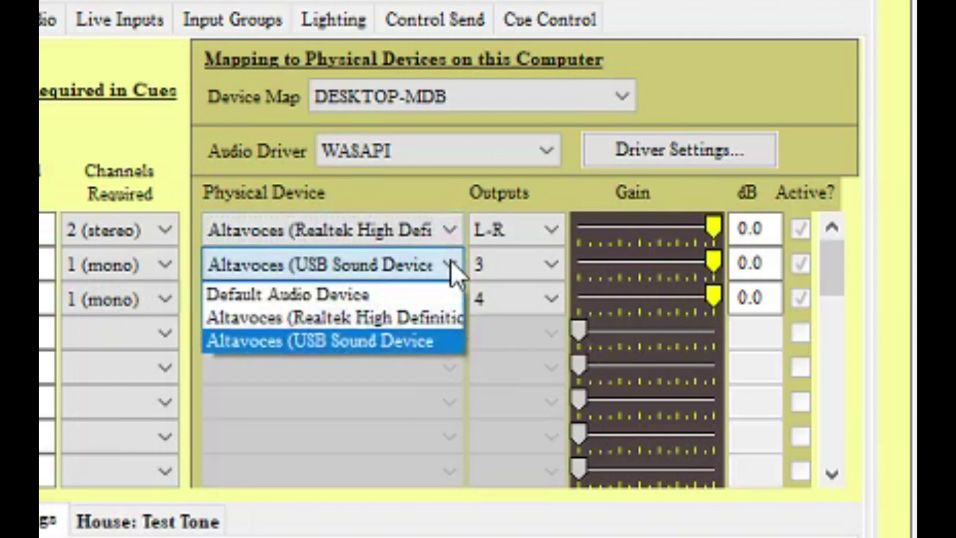
click(442, 318)
click(449, 299)
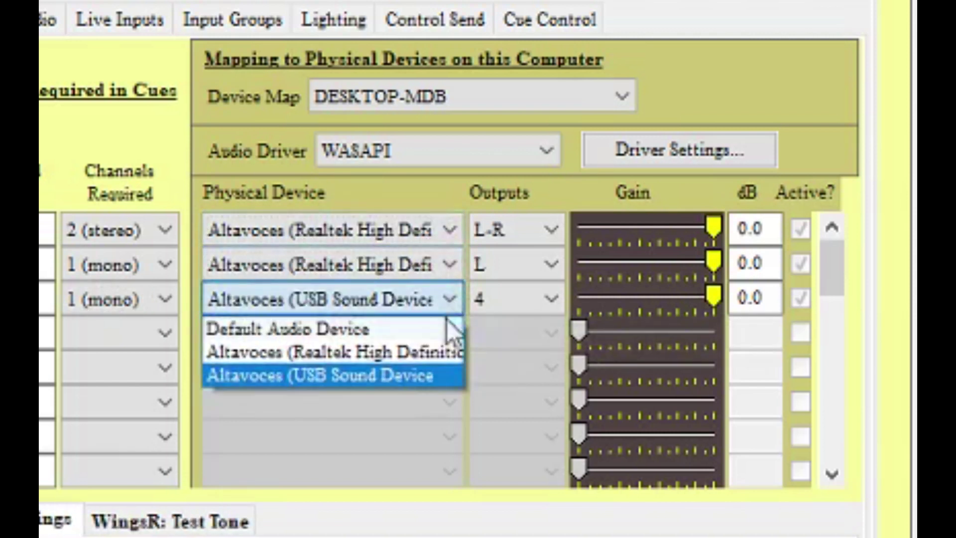
click(434, 357)
click(552, 298)
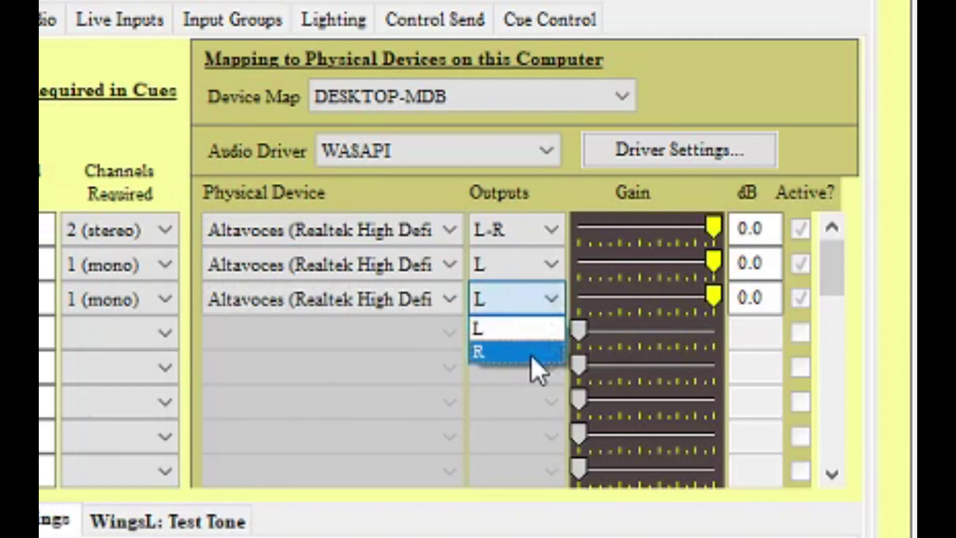
click(535, 354)
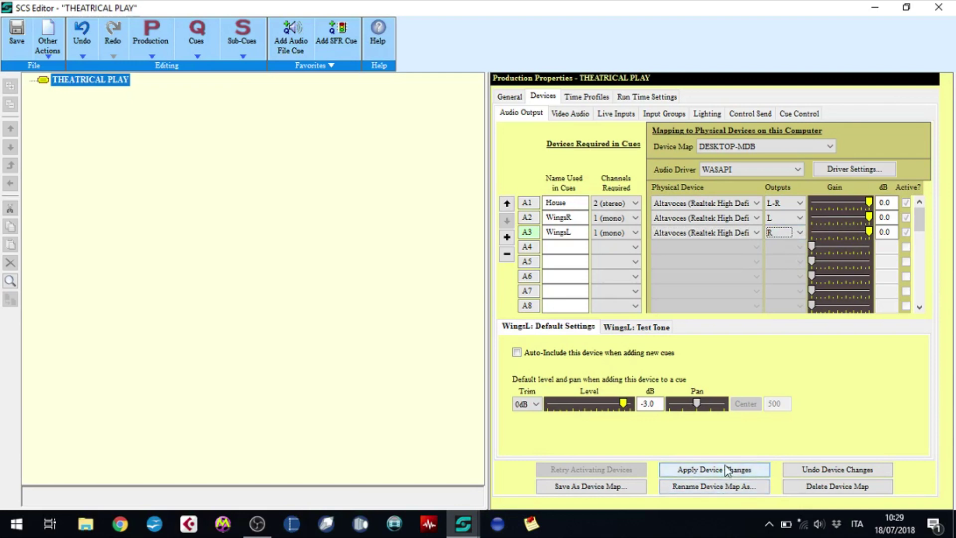
Apply the device changes to the current device map and open the lighting device settings
click(727, 470)
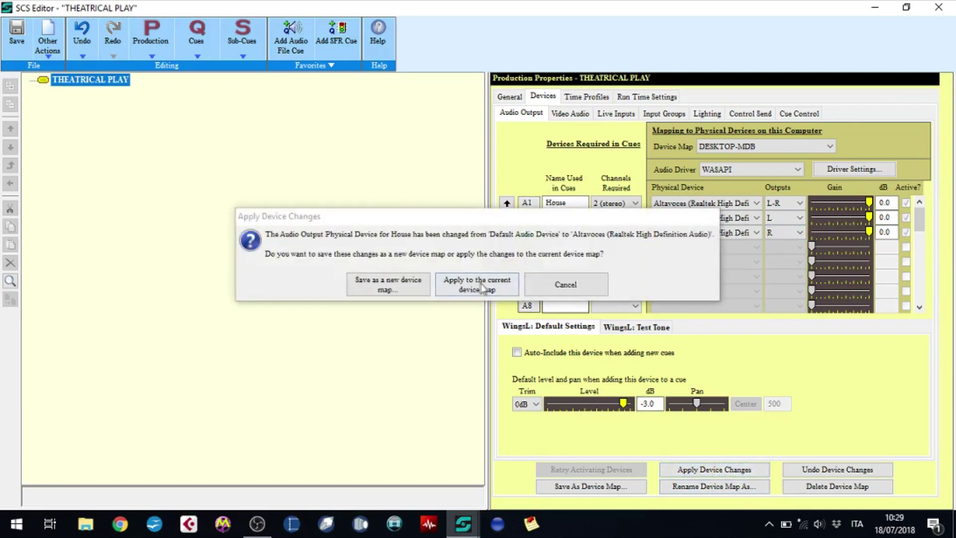
click(479, 286)
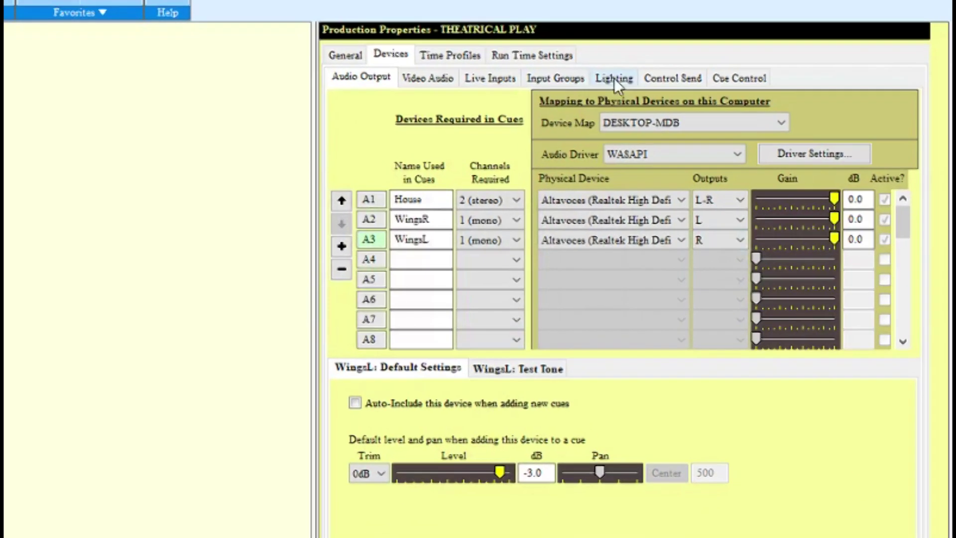
click(614, 77)
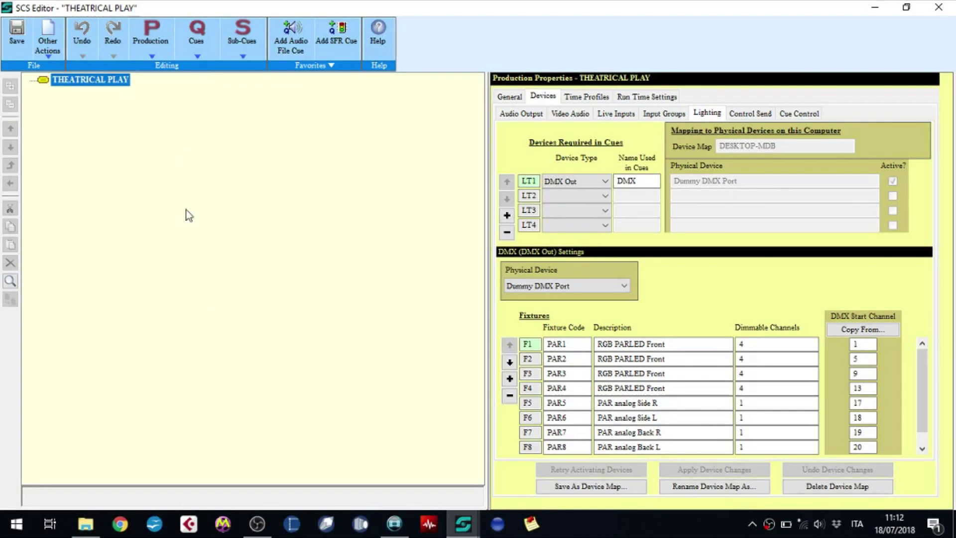
Add an audio file cue to the production using Announcement - phones.mp3
click(196, 57)
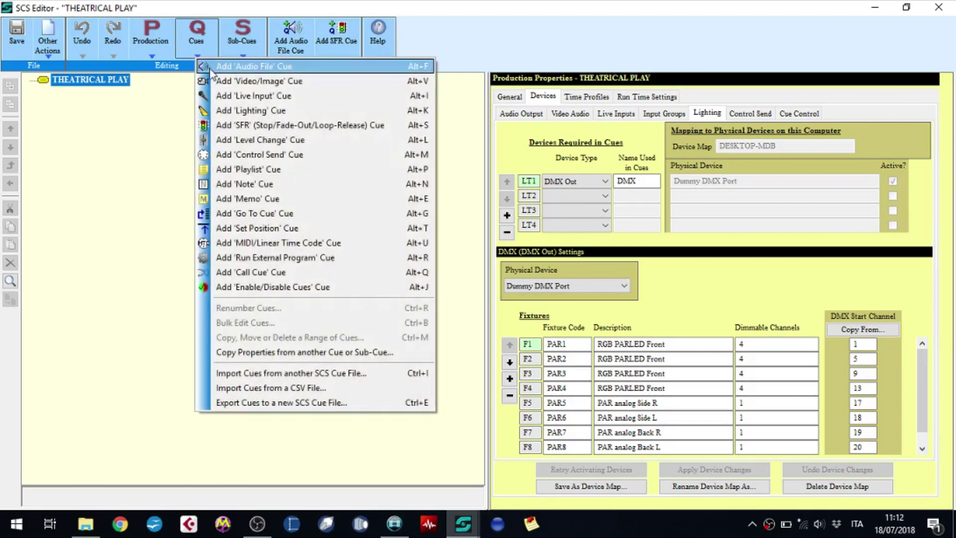
click(211, 71)
click(636, 168)
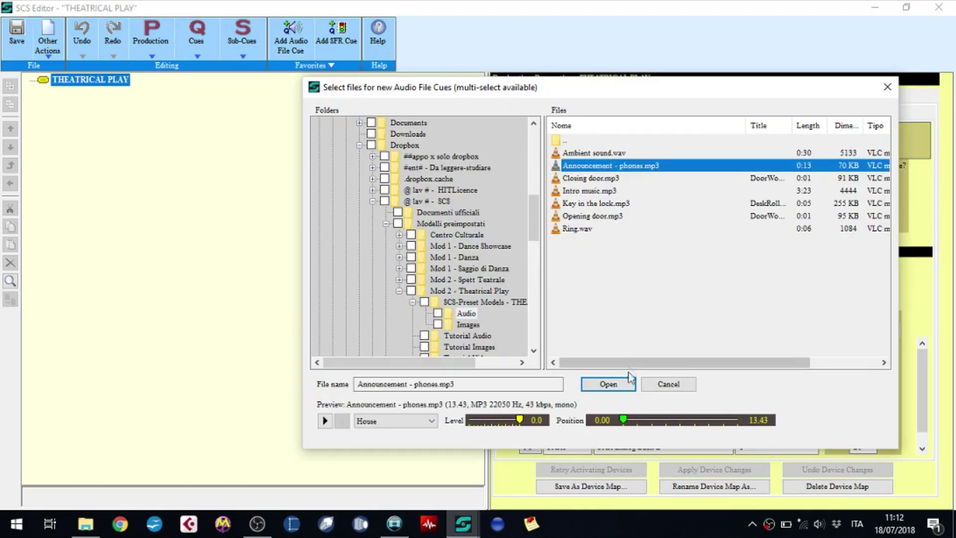
click(622, 384)
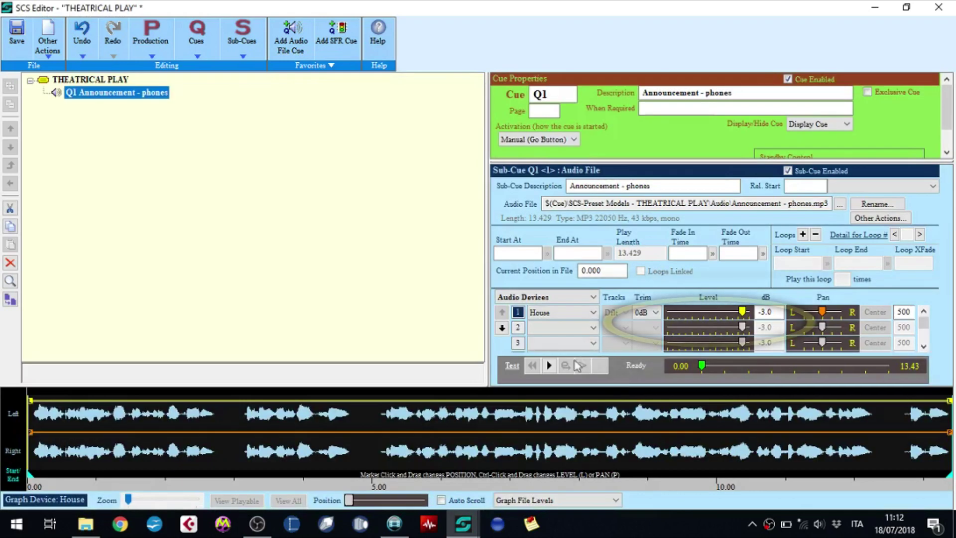
Test-play the announcement cue while lowering its House level to -5.3 dB, and stop the playback
click(550, 365)
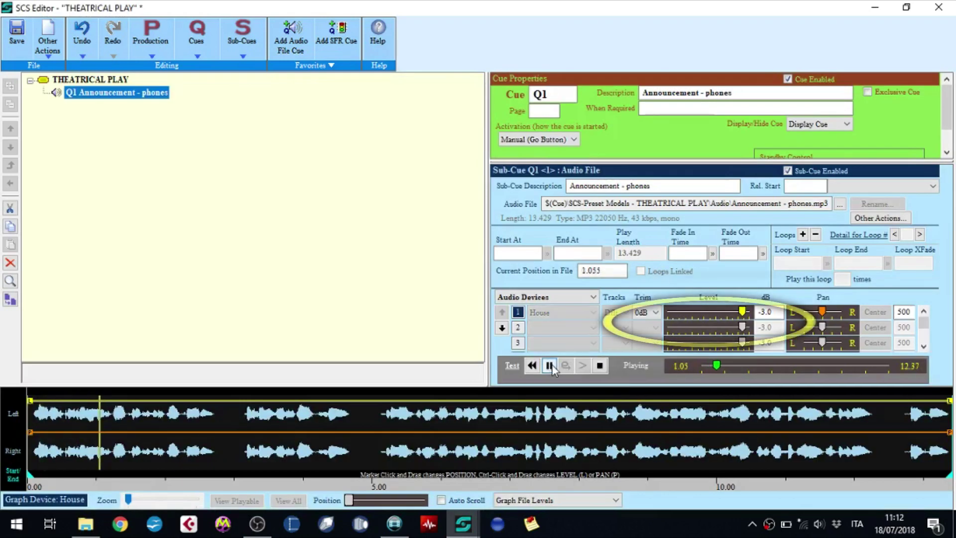
drag(742, 312, 737, 312)
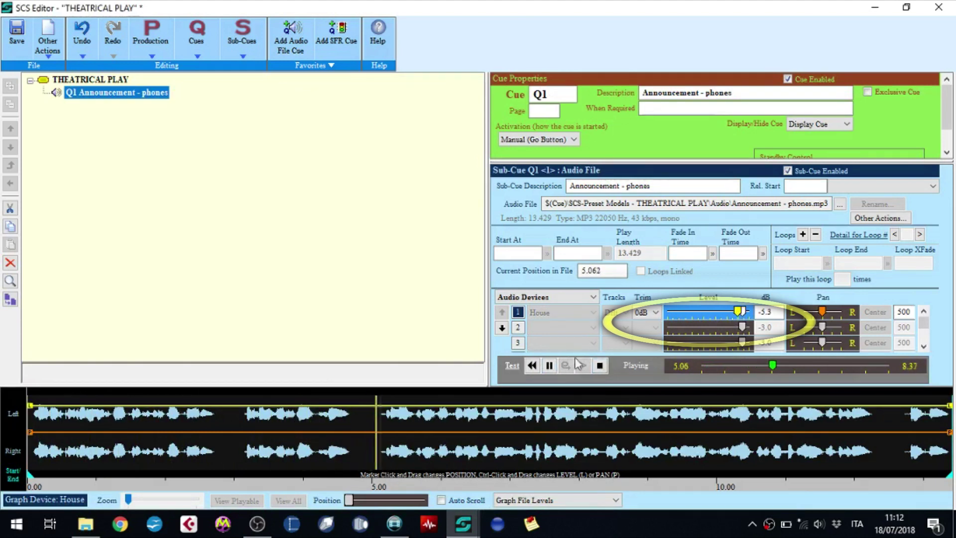
click(600, 365)
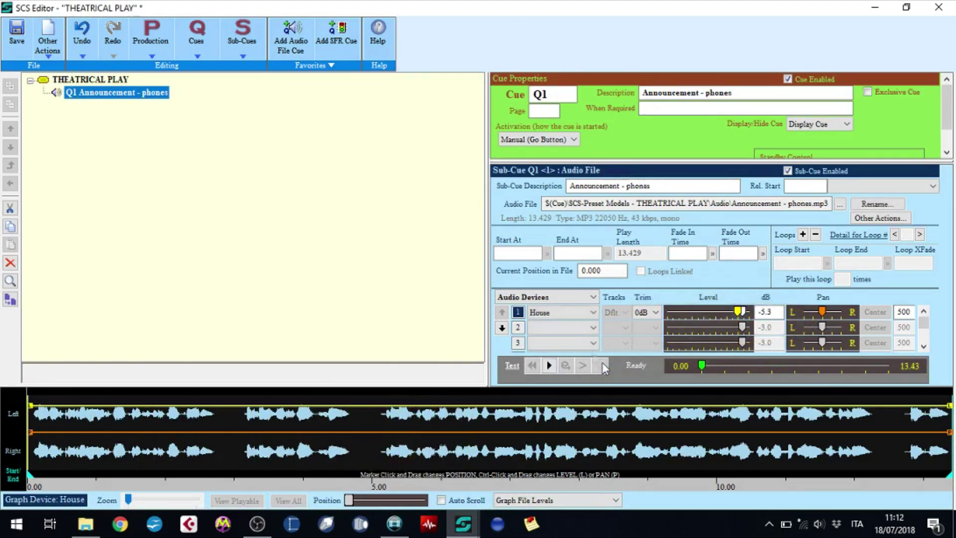
Set cue Q1's description to SHOW STARTS and its When Required note to "When house go dark"
click(681, 92)
text(SH)
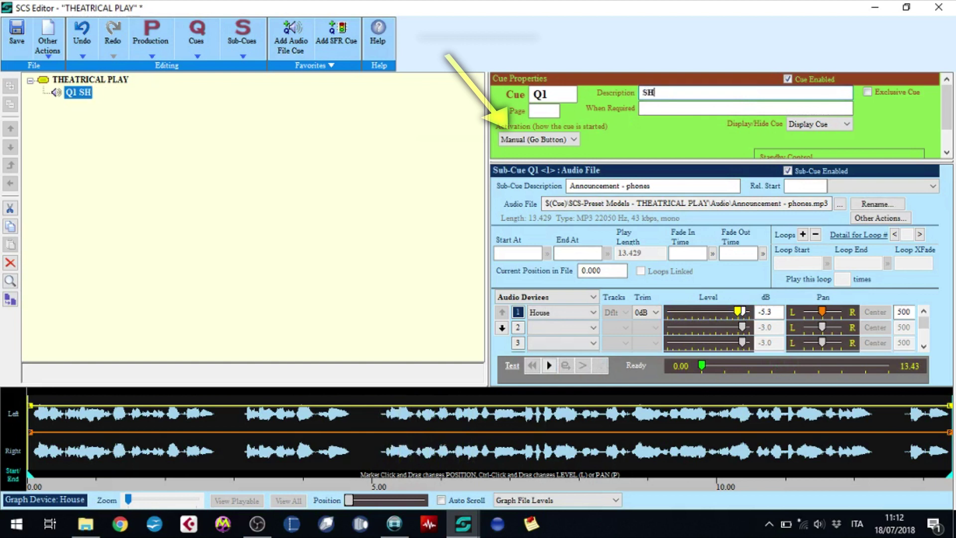
text(OW STARTS)
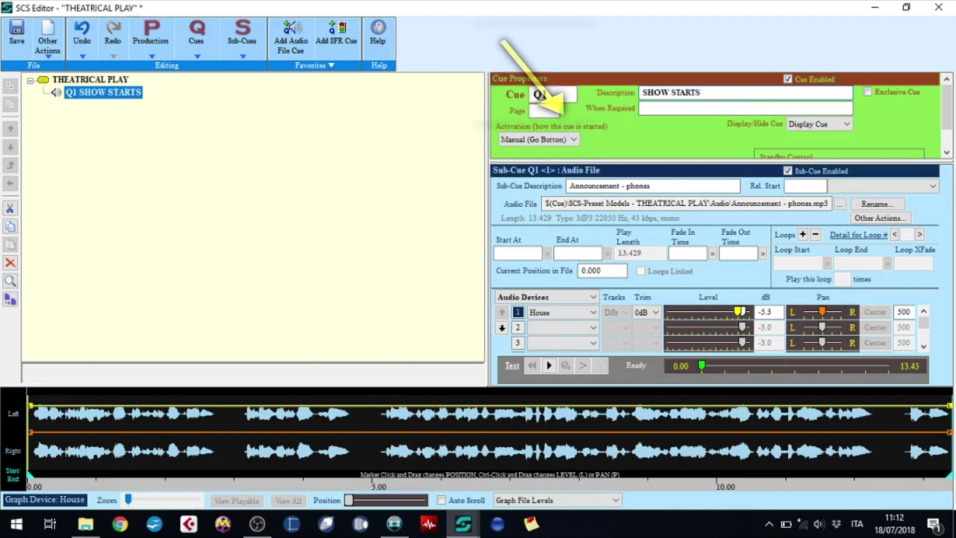
click(656, 107)
text(When house)
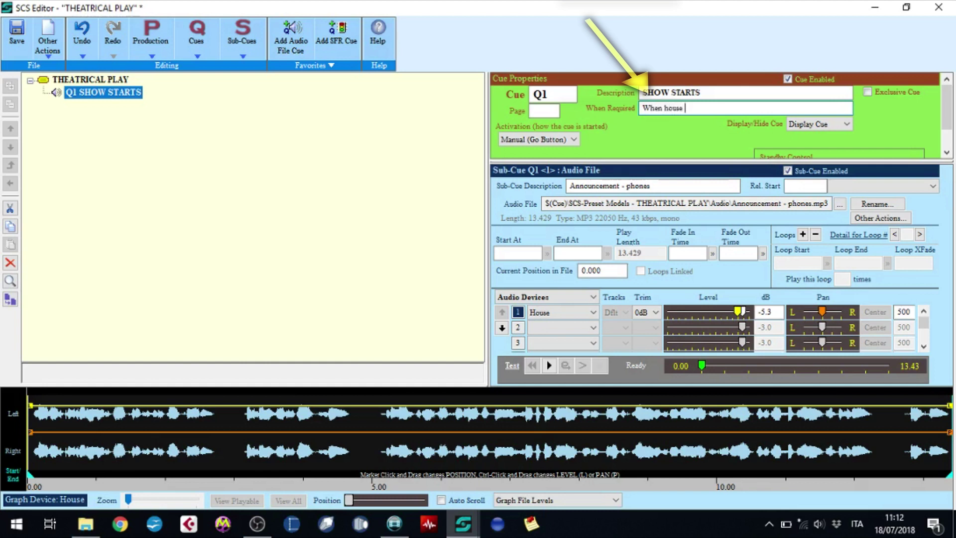
text( go dark)
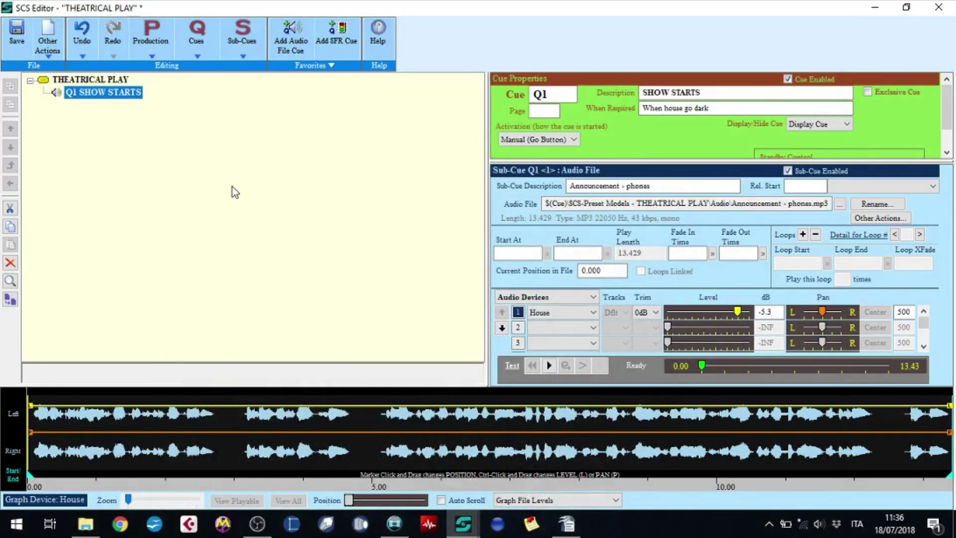
Add two audio file cues at once from Ambient sound.wav and Intro music.mp3
click(199, 53)
click(221, 62)
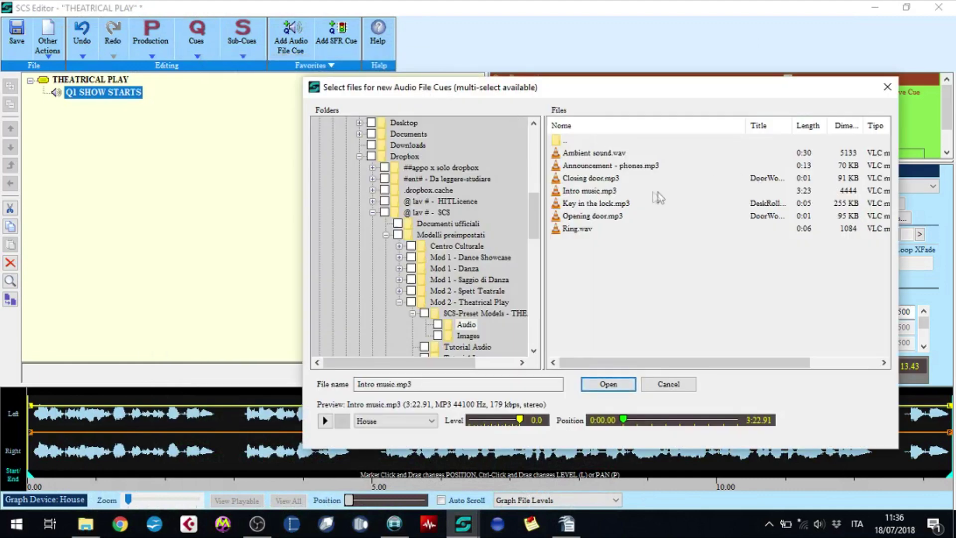
click(603, 154)
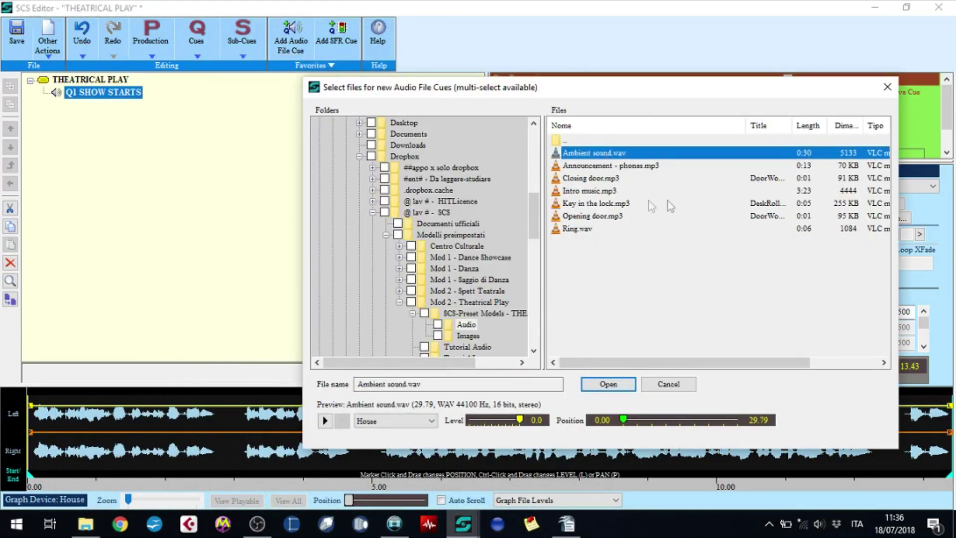
ctrl+click(604, 191)
click(617, 387)
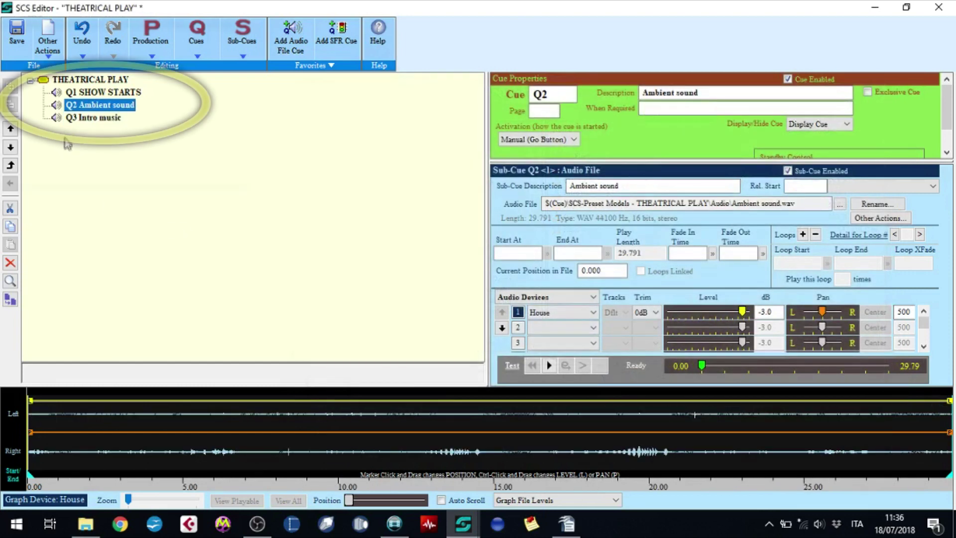
Make the Intro music cue a sub-cue of Q2 and set Q2's description to ACT I
click(78, 118)
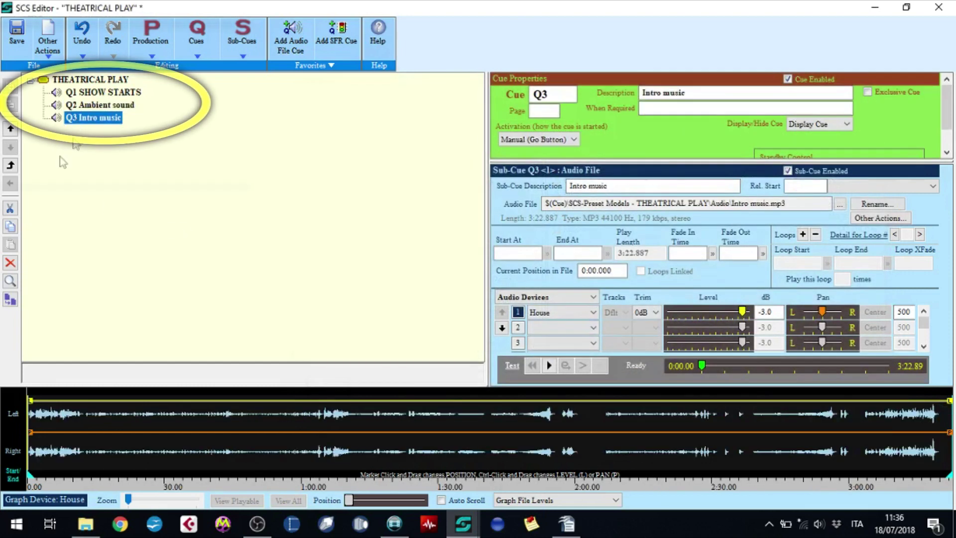
click(10, 165)
click(121, 106)
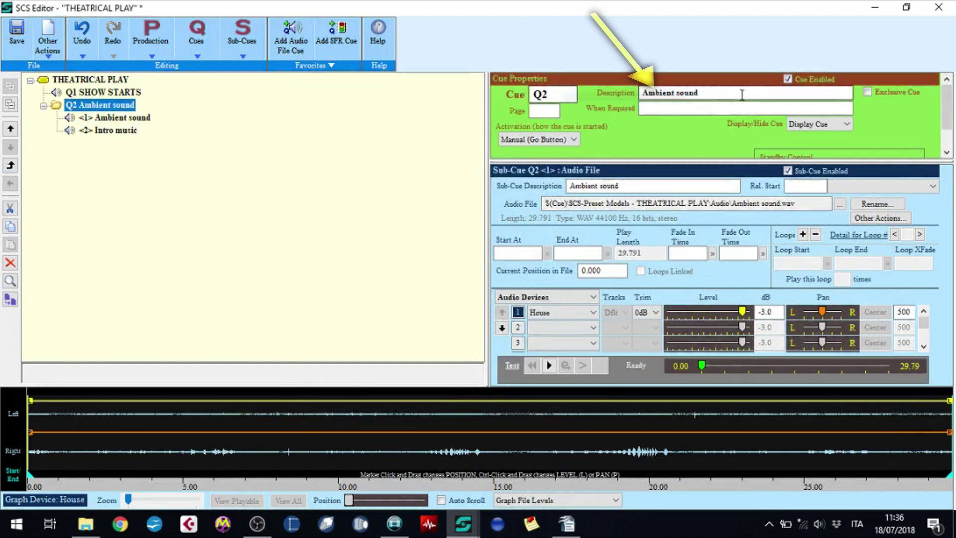
click(650, 92)
text(ACT I)
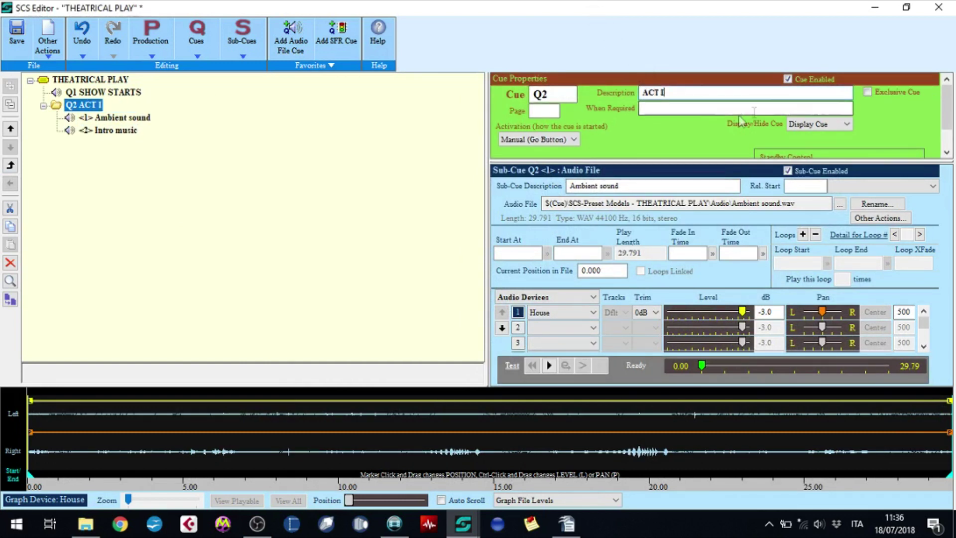
click(706, 111)
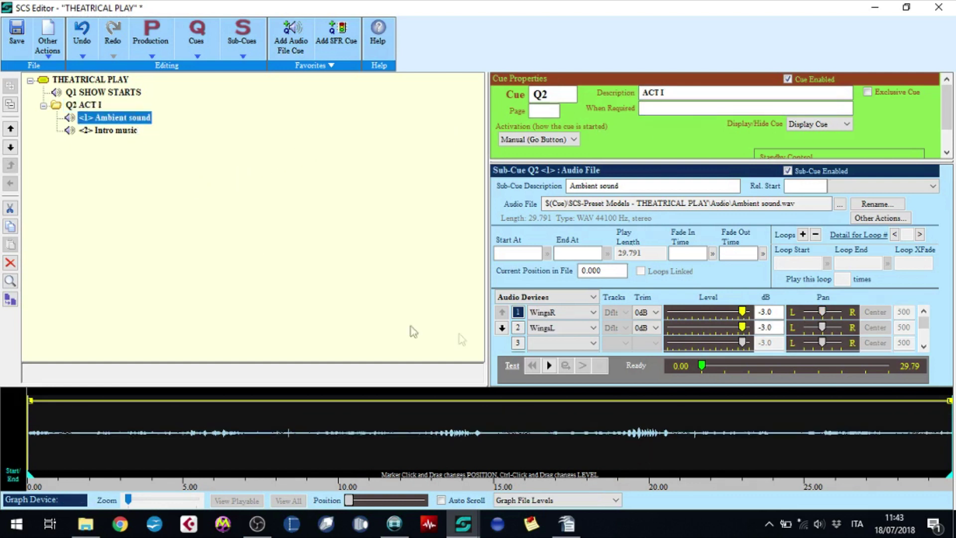
Test-play the Ambient sound sub-cue through WingsR and WingsL, and pause the playback
click(550, 365)
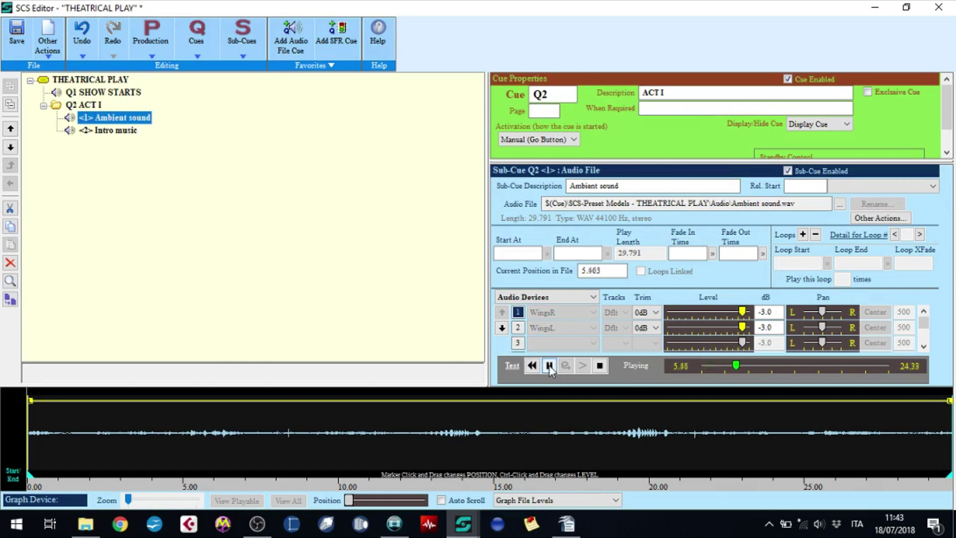
click(549, 366)
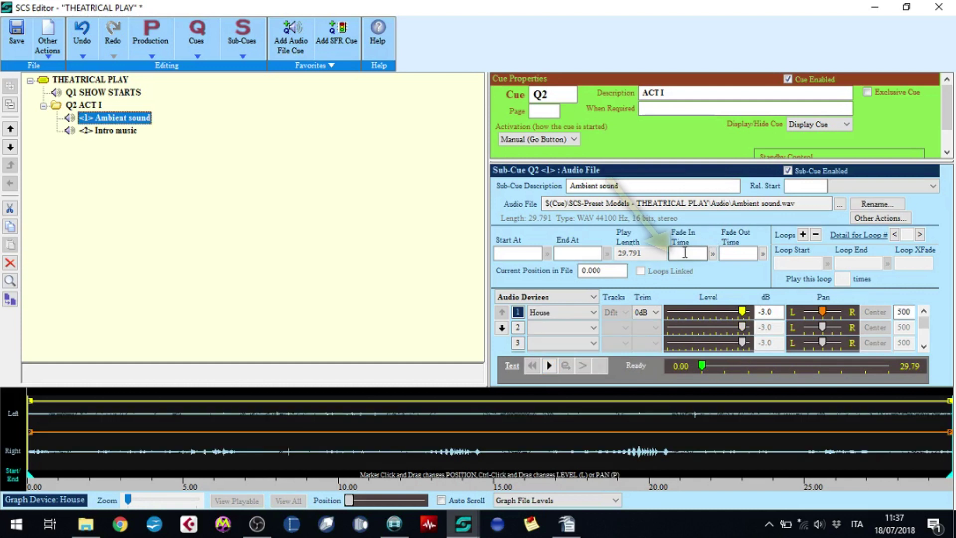
Set the Ambient sound sub-cue's fade-in time to 5 seconds and its fade-out time to 8 seconds
click(689, 253)
text(5)
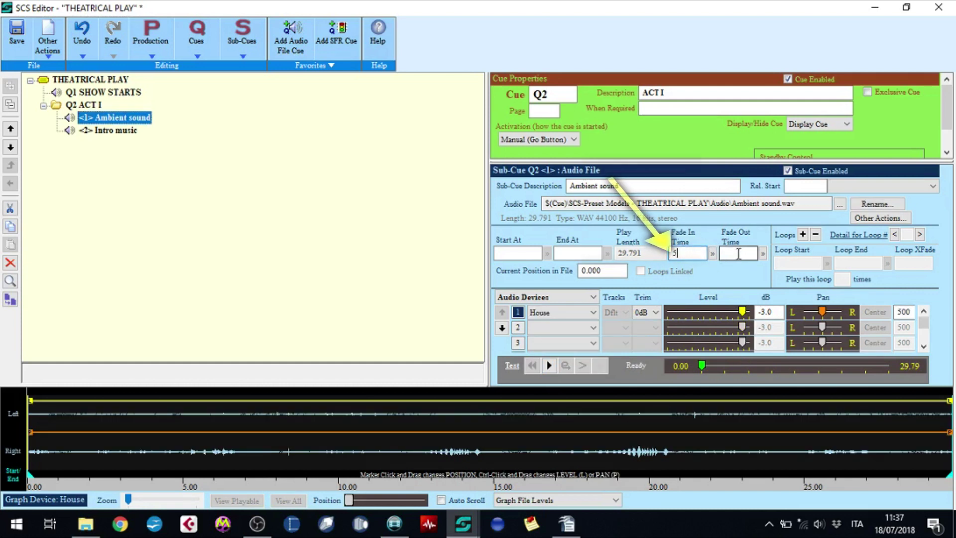
click(739, 254)
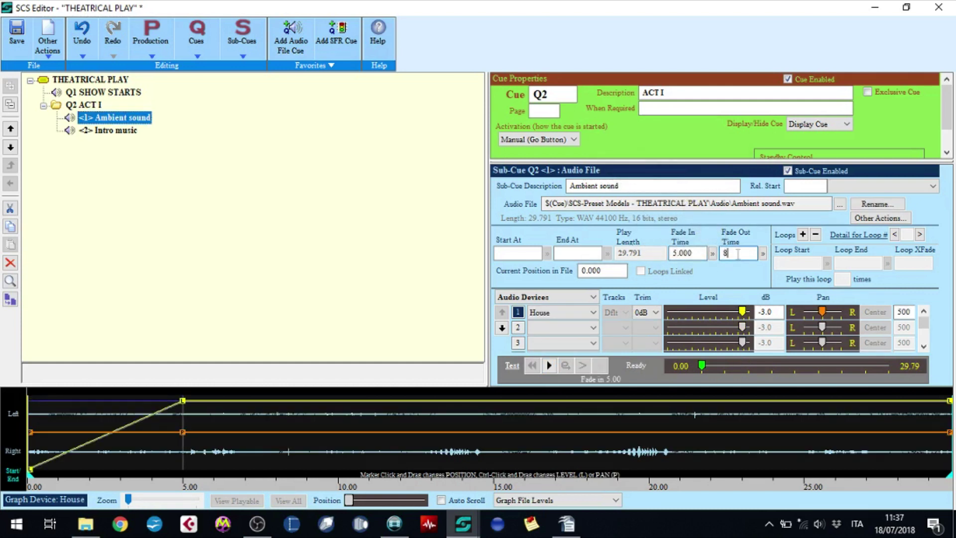
key(Tab)
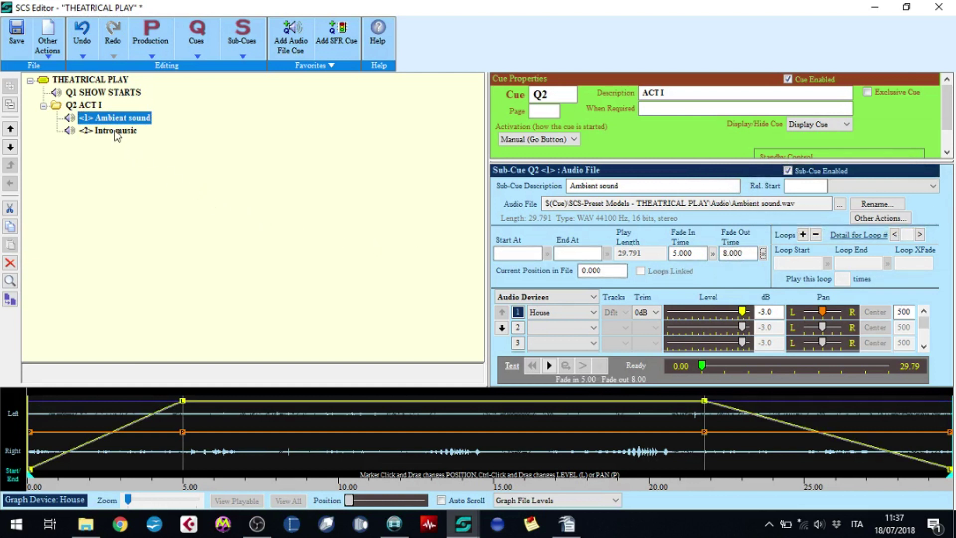
Test-play the Intro music sub-cue, pause it, and set its End At position there, at about 0:12.280
click(116, 131)
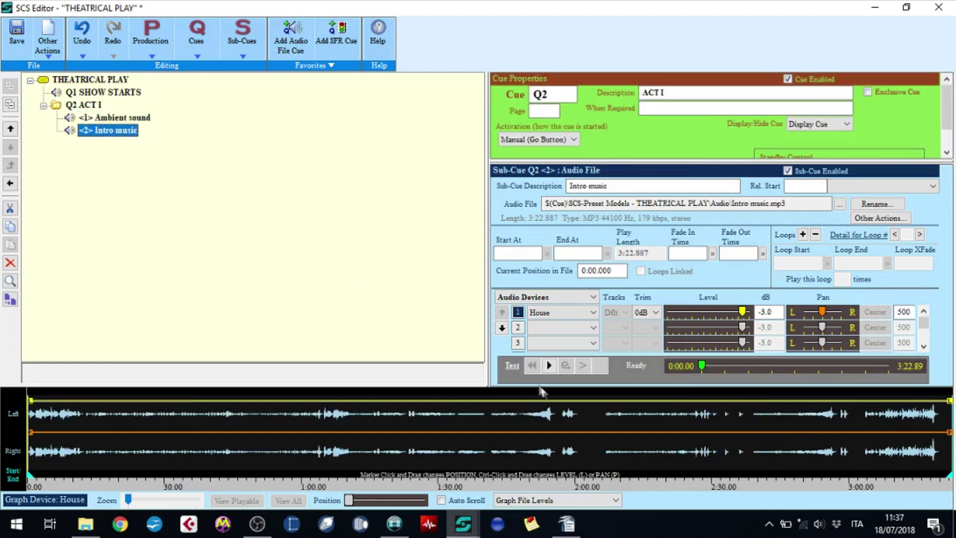
click(550, 368)
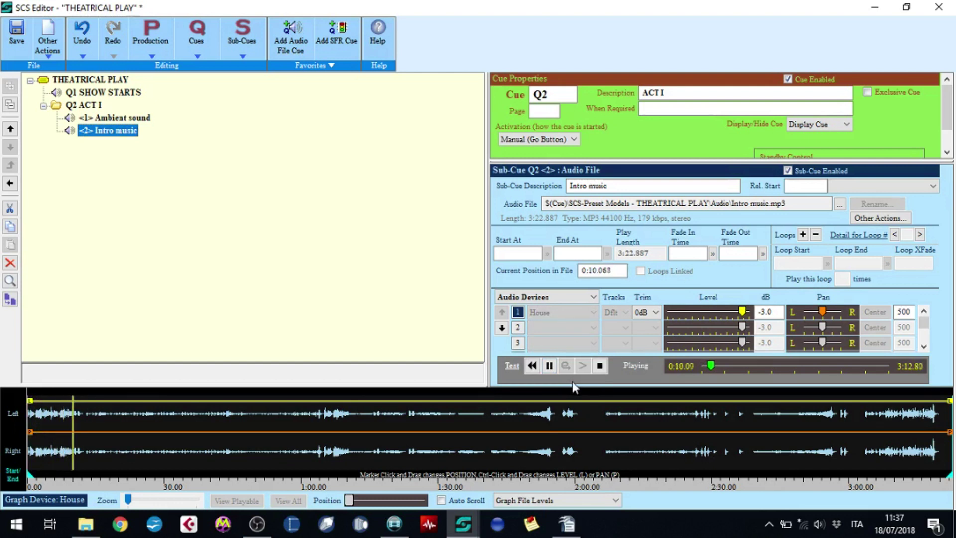
click(550, 366)
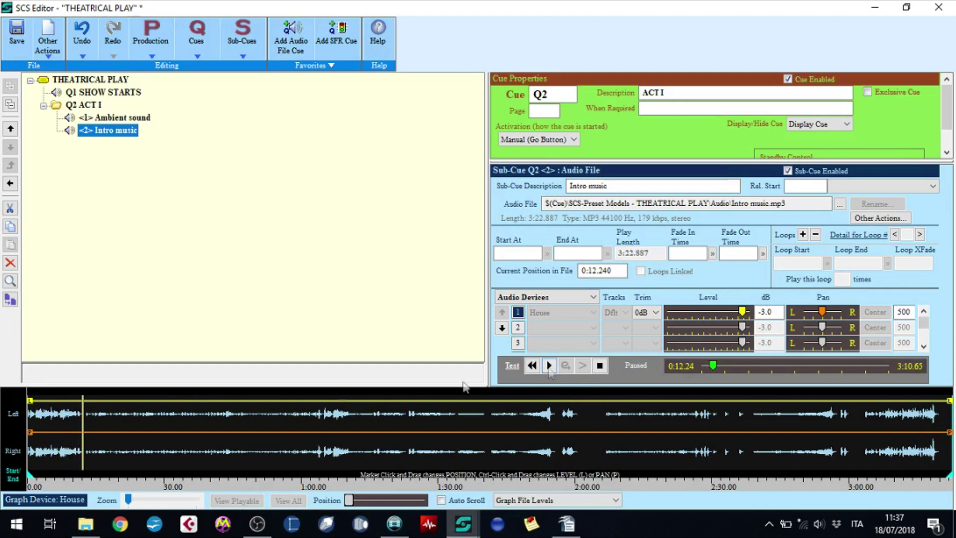
right_click(83, 415)
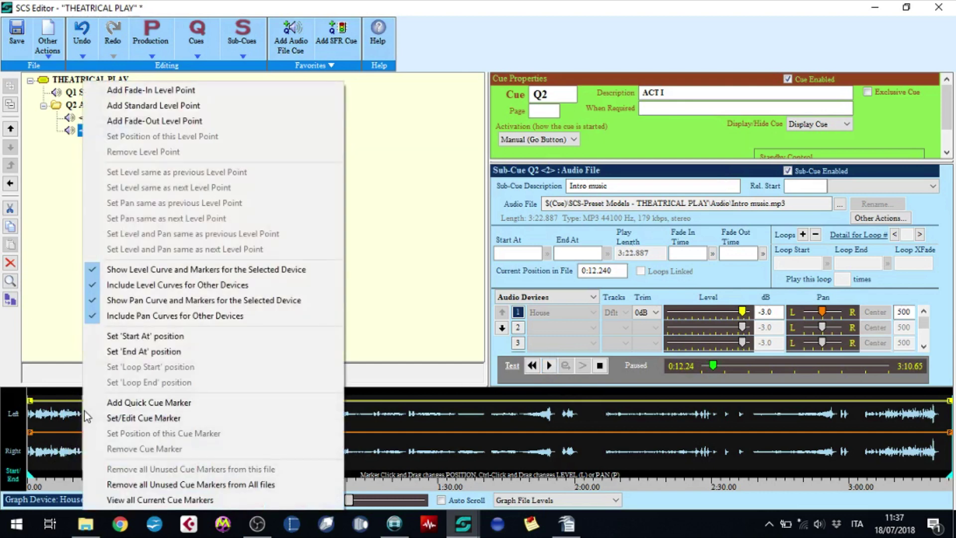
click(145, 352)
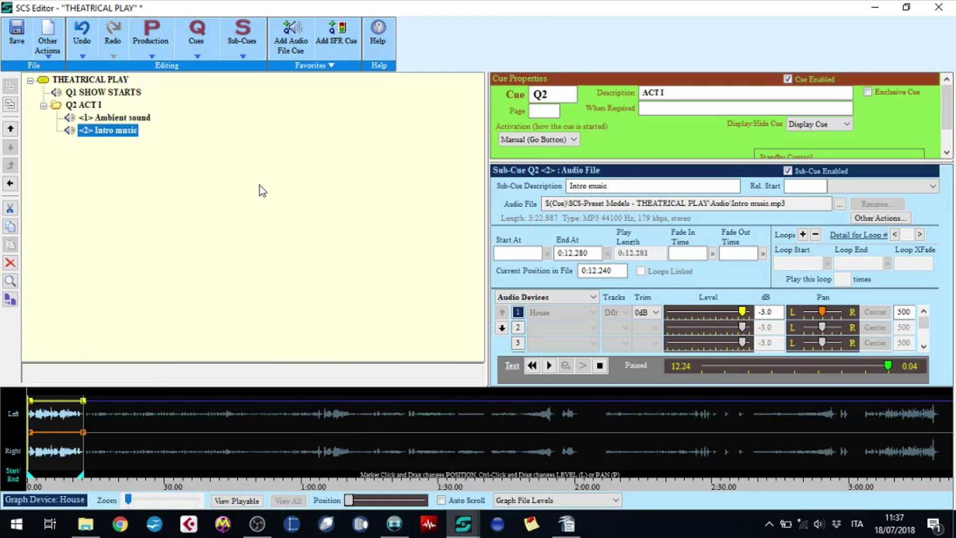
Assign WingsR as the first and WingsL as the second audio device of the Ambient sound sub-cue
click(115, 118)
click(592, 312)
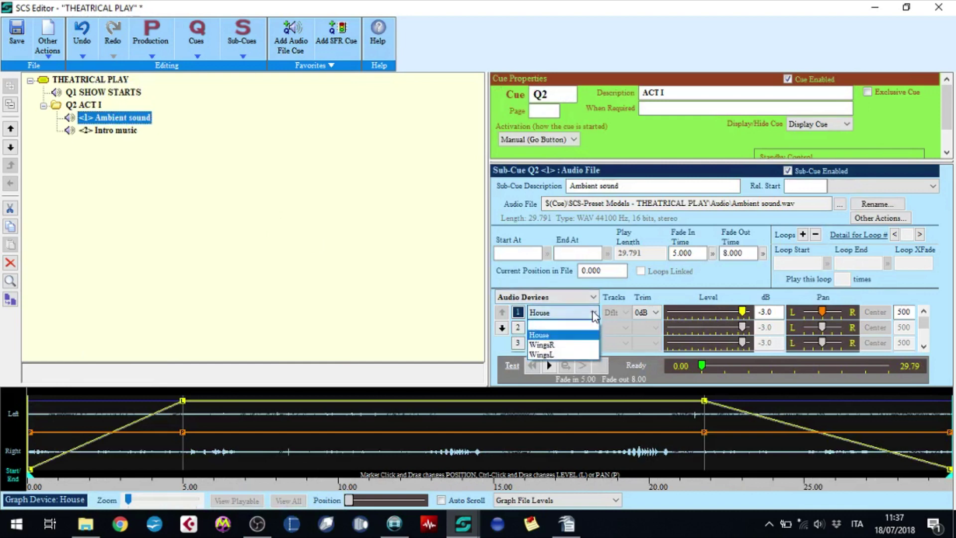
click(579, 350)
click(593, 328)
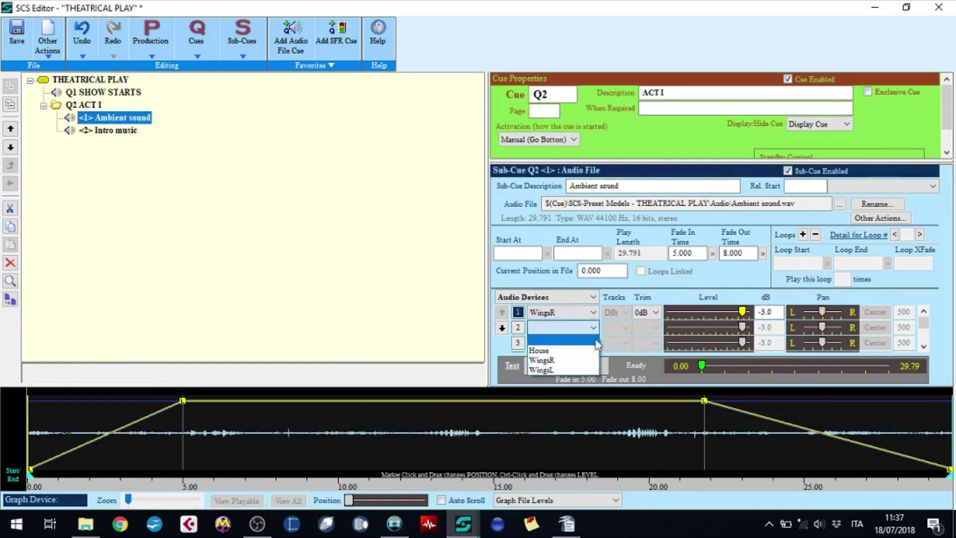
click(582, 372)
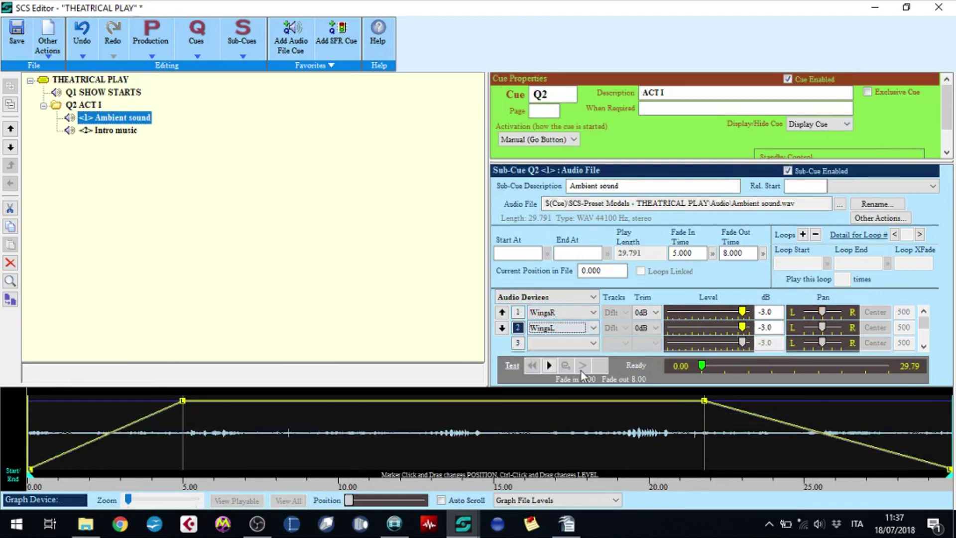
Lower the House output level of the Intro music sub-cue to about -6.3 dB
click(119, 131)
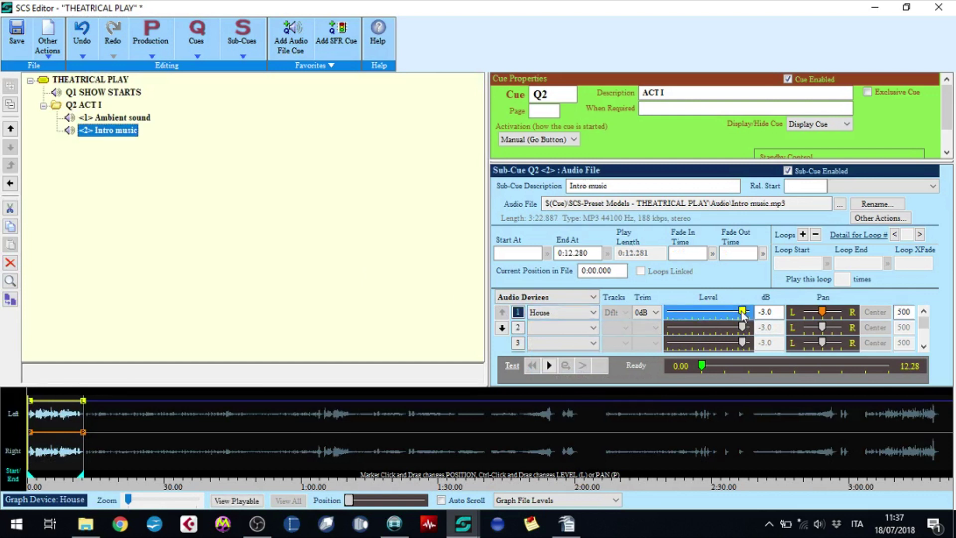
drag(742, 311, 736, 311)
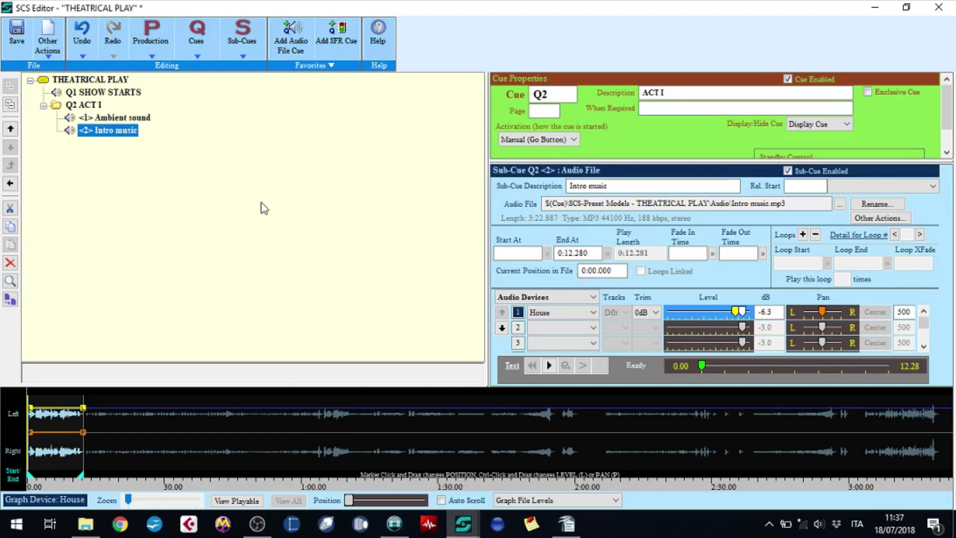
Add a Lighting sub-cue to Q2 and enter "PAR1-PAR8:1-3@100 // RGB at 100%" as its first DMX item
click(241, 56)
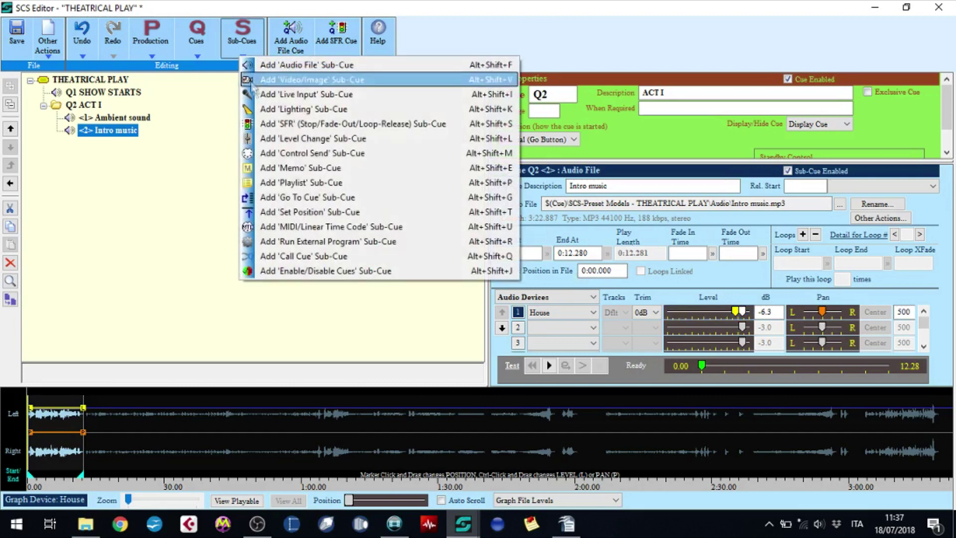
click(264, 110)
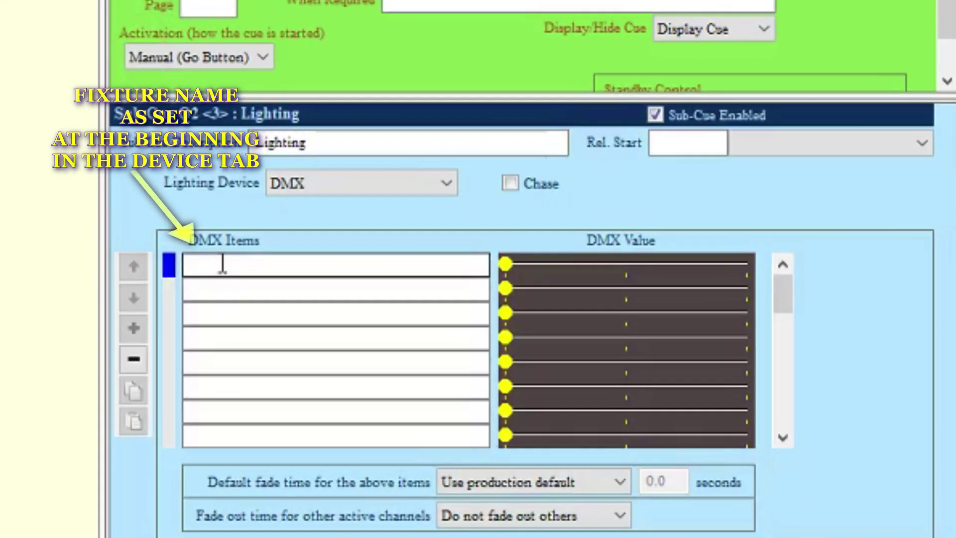
click(553, 253)
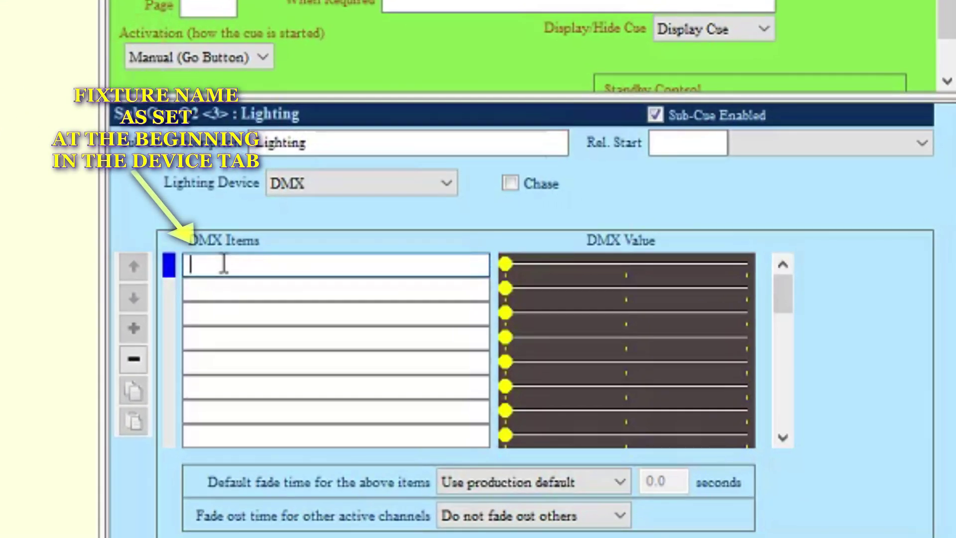
text(PAR)
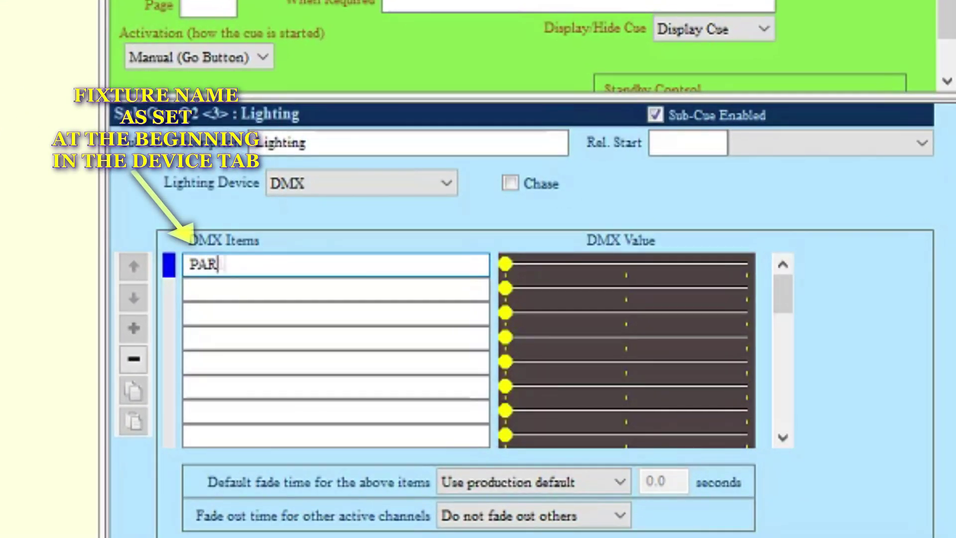
text(1-PAR8)
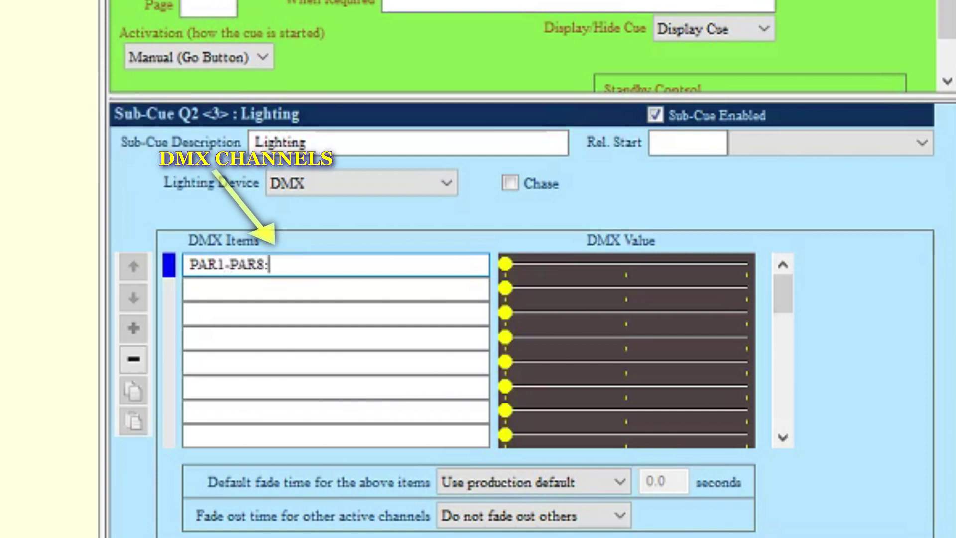
text(:1-3)
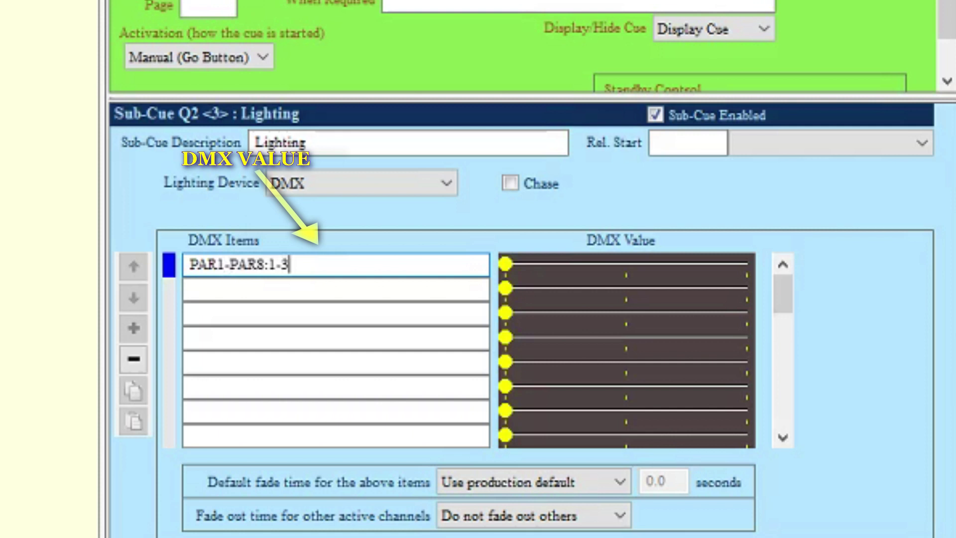
text(@100)
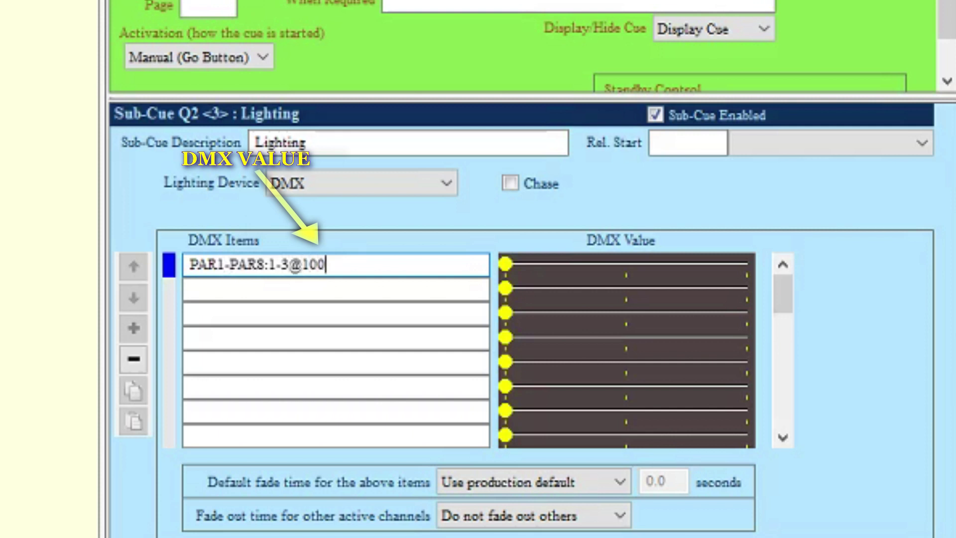
text( // )
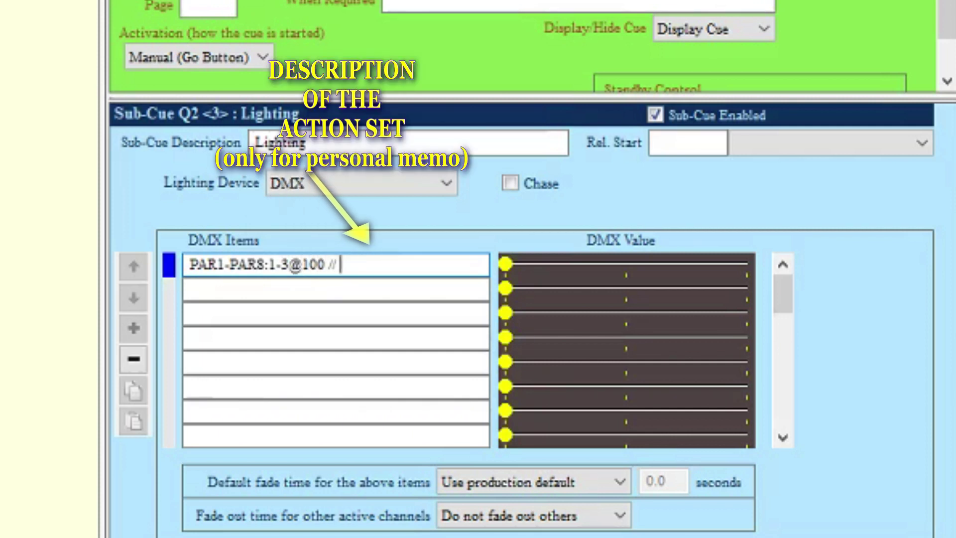
text(RGB at 100%)
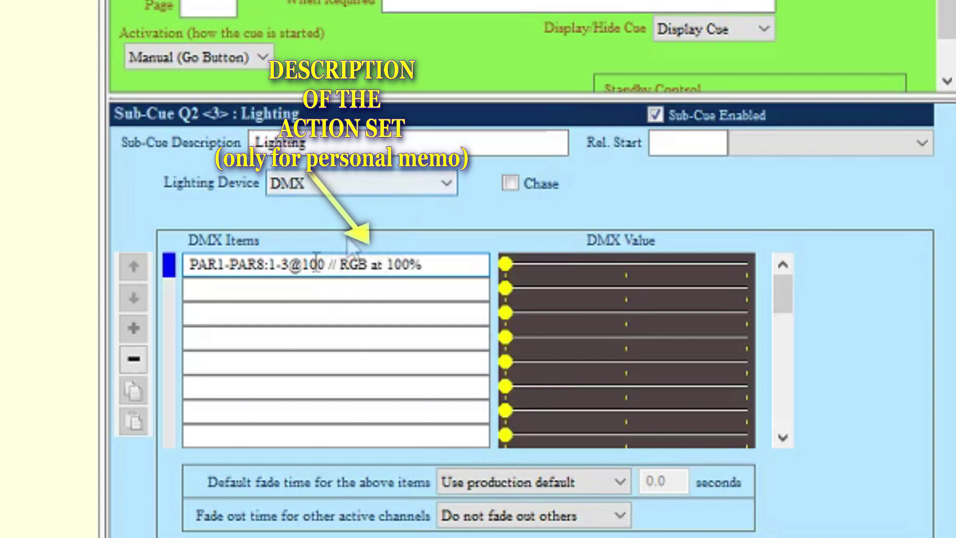
Enter "PAR1-PAR4:4@80 //Front lx intensity" as the second DMX item of the Lighting sub-cue
click(224, 295)
text(PA)
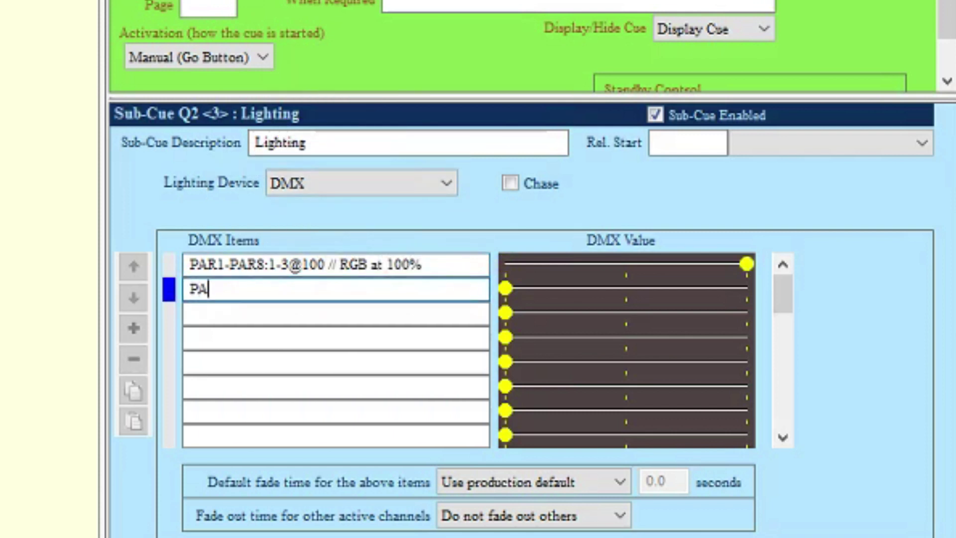
text(R1-PAR4)
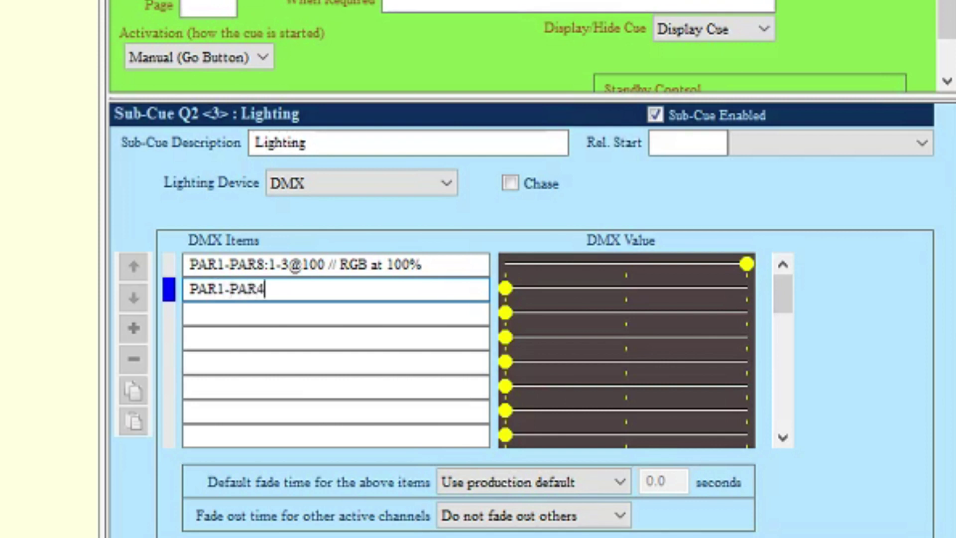
text(:4@8)
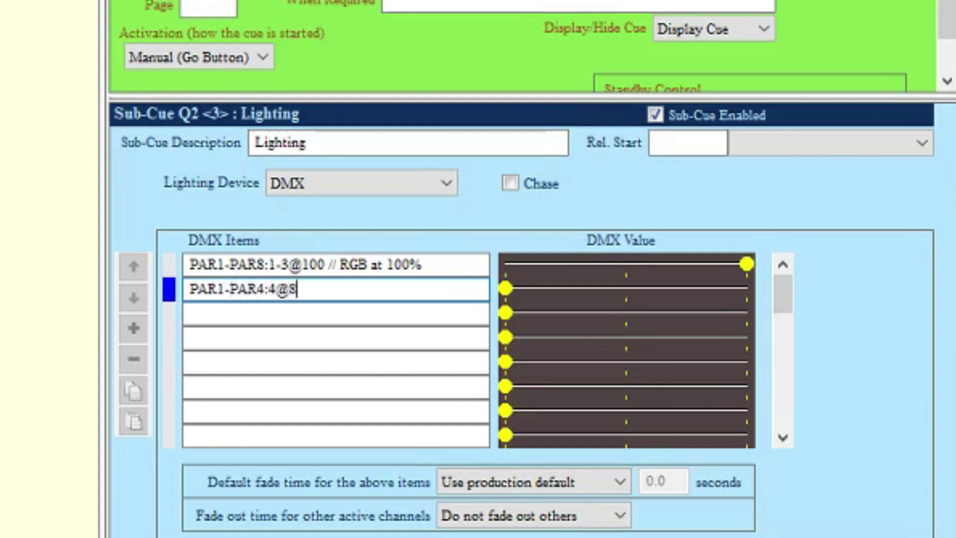
text(0 //Front l)
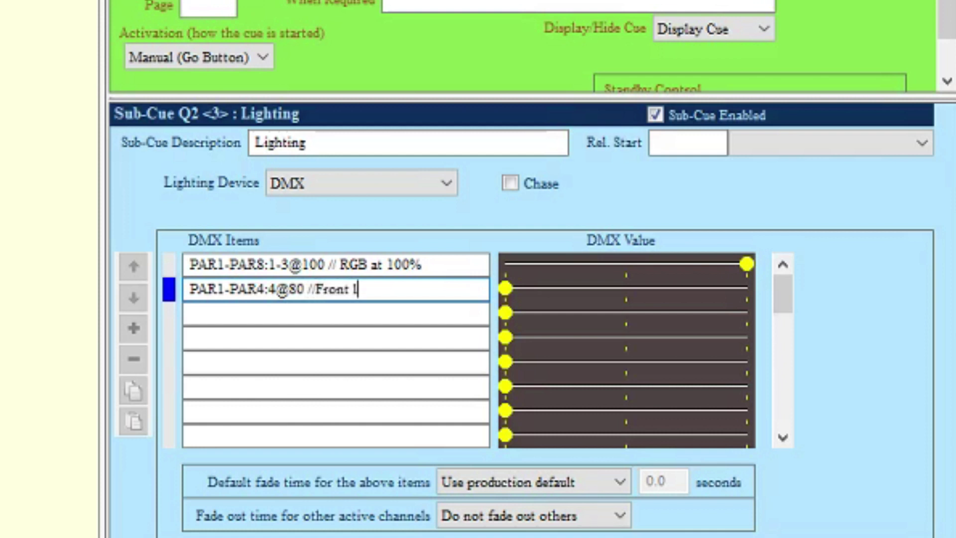
text(x intensity)
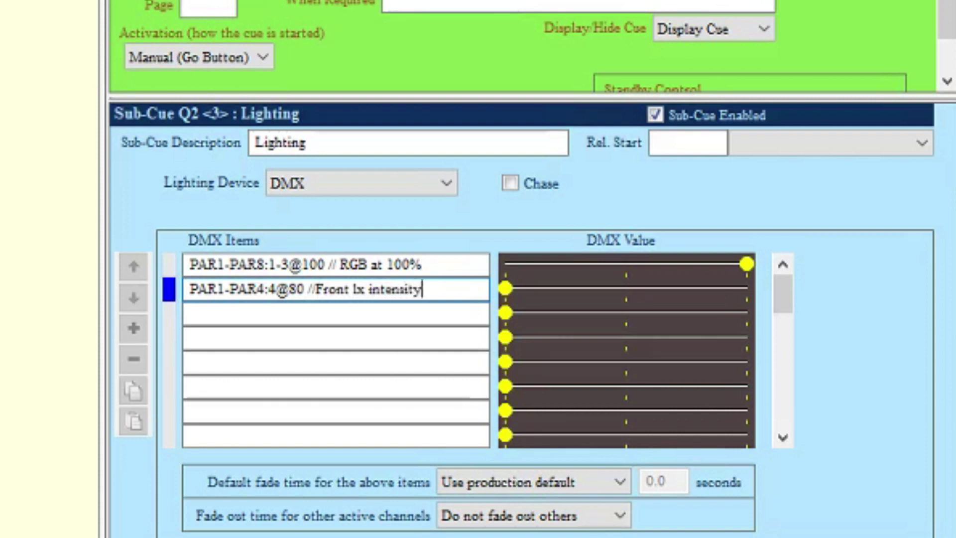
Enter "PAR5-PAR6: 4@30 // Side lx intensity" as the third DMX item
click(213, 315)
text(PAR5-PAR)
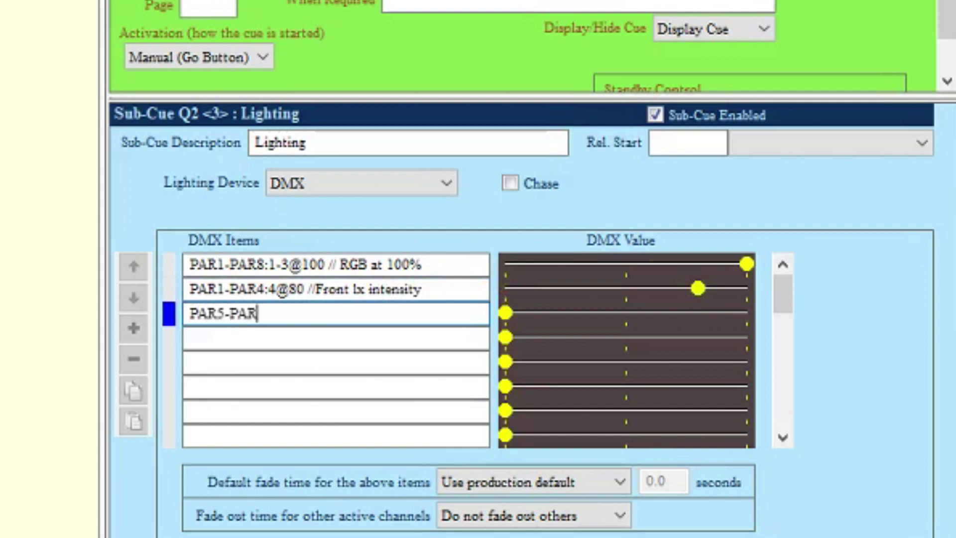
text(6: 4@30   // Sid)
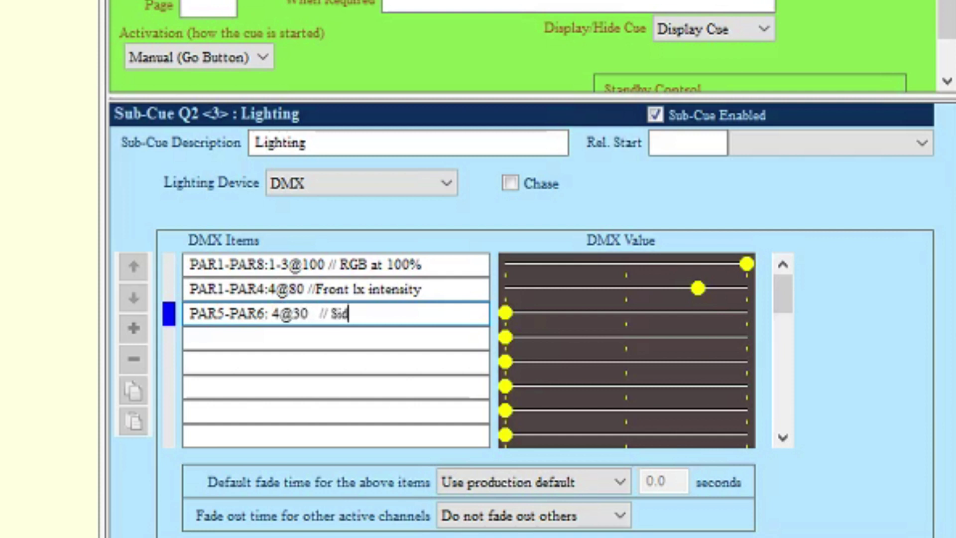
text(e lx intensity)
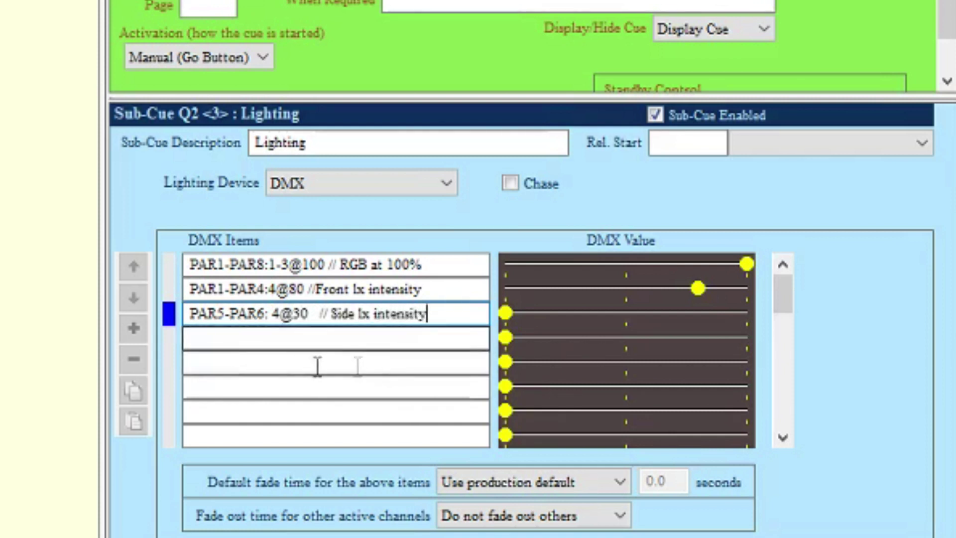
Enter "PAR7-PAR8: 4@20 // Back lx intensity" as the fourth DMX item and commit it
click(229, 336)
text(PAR)
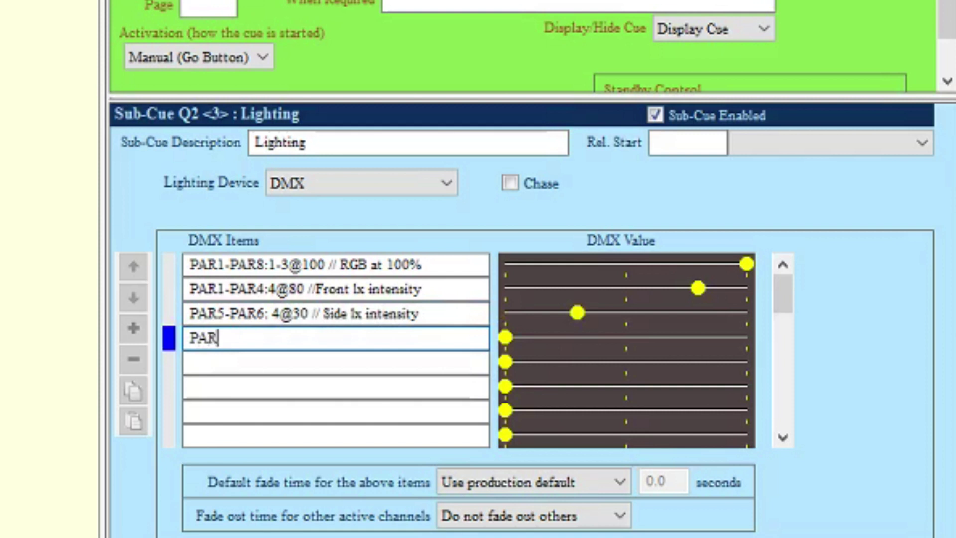
text(7-PAR8: 4@)
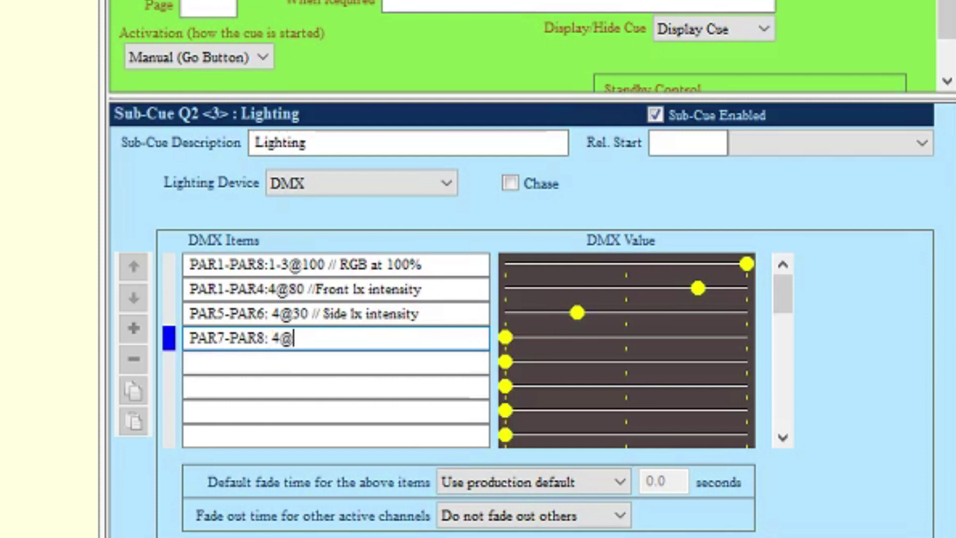
text(20 // Back)
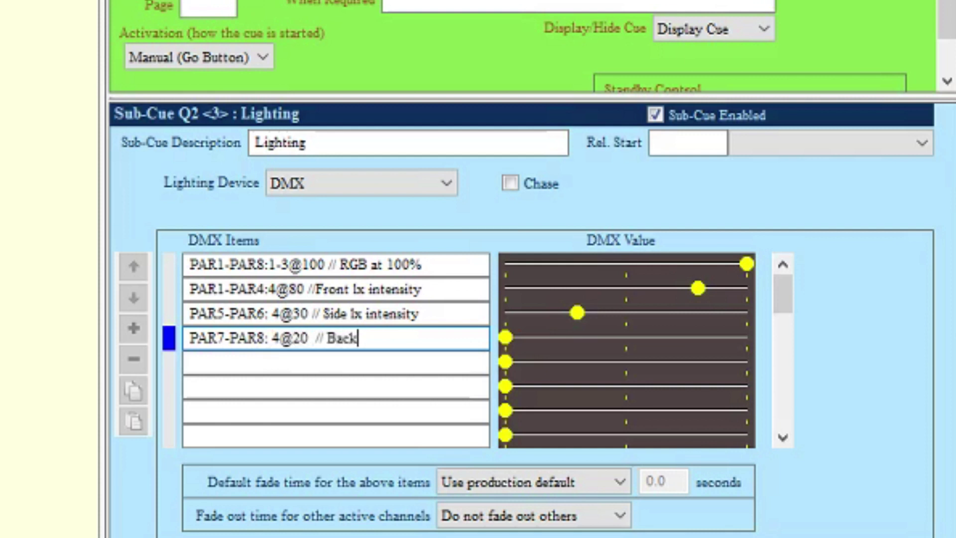
text( lx intensity)
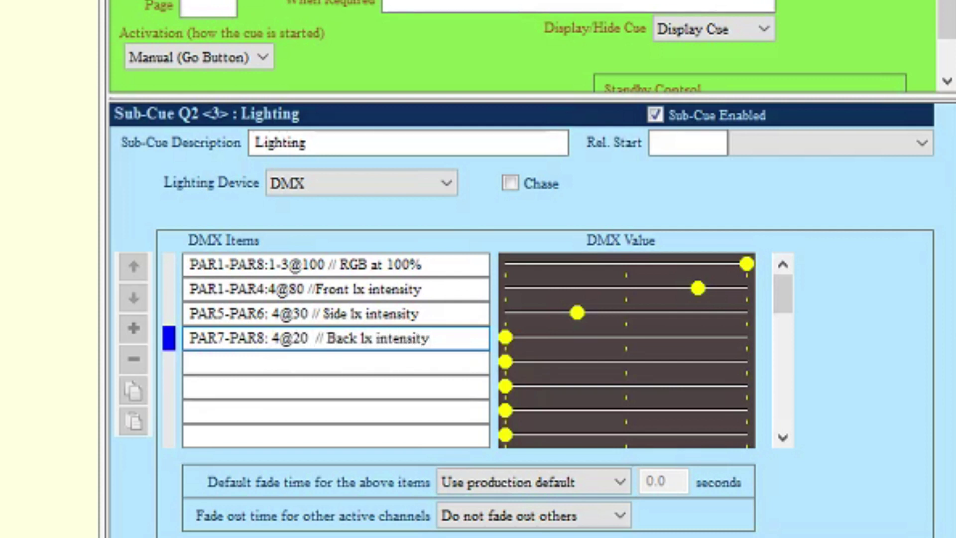
click(237, 369)
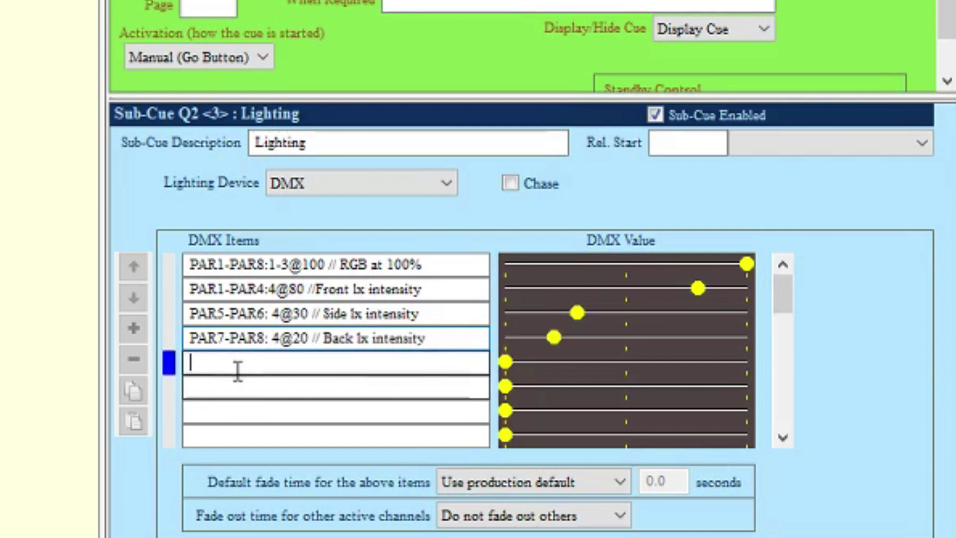
Set the default fade time for the Lighting sub-cue's DMX items to "Use this fade time" with 5.0 seconds
click(619, 481)
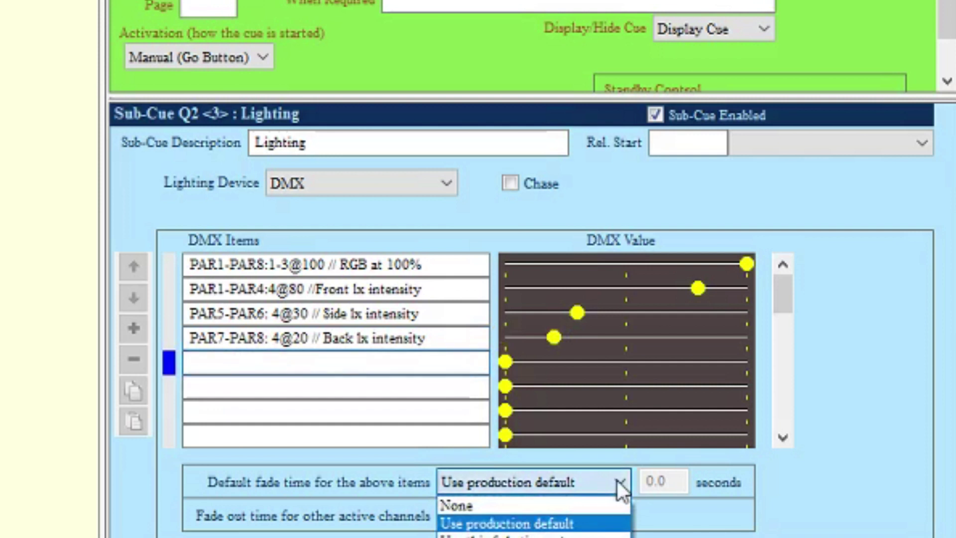
click(556, 536)
click(663, 476)
text(5.0)
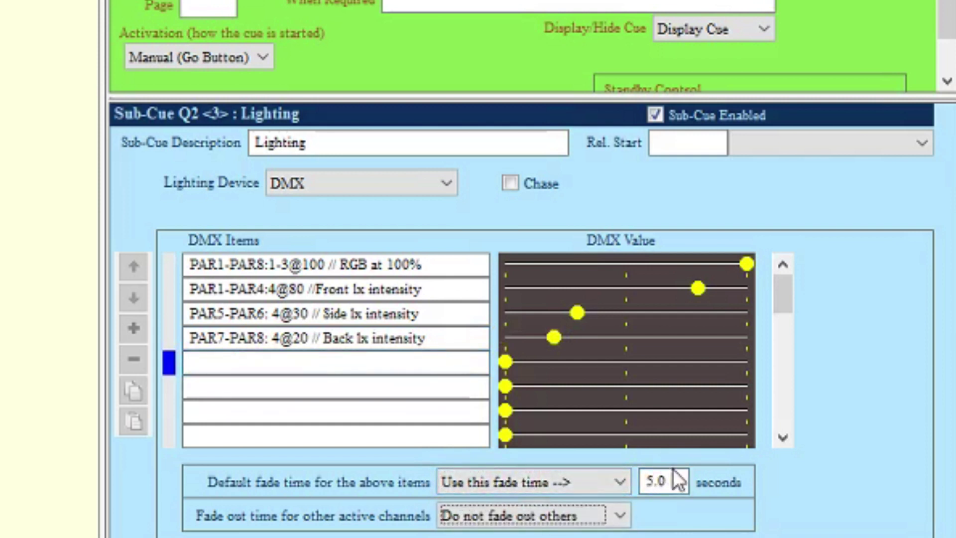
key(Tab)
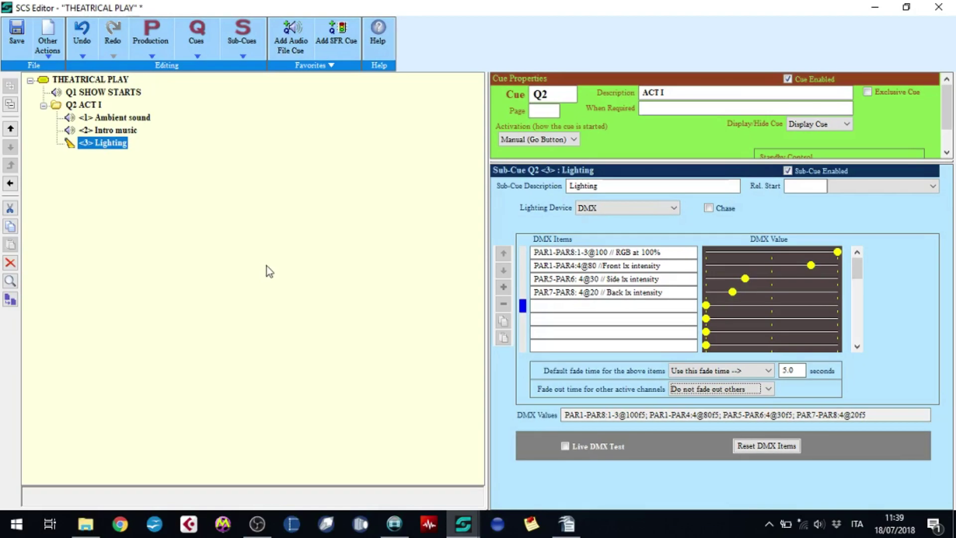
Add a Memo sub-cue to Q2 and fill it with the script from "Noises Off" to "[She picks the phone]", copied from the OpenOffice Writer document
click(243, 56)
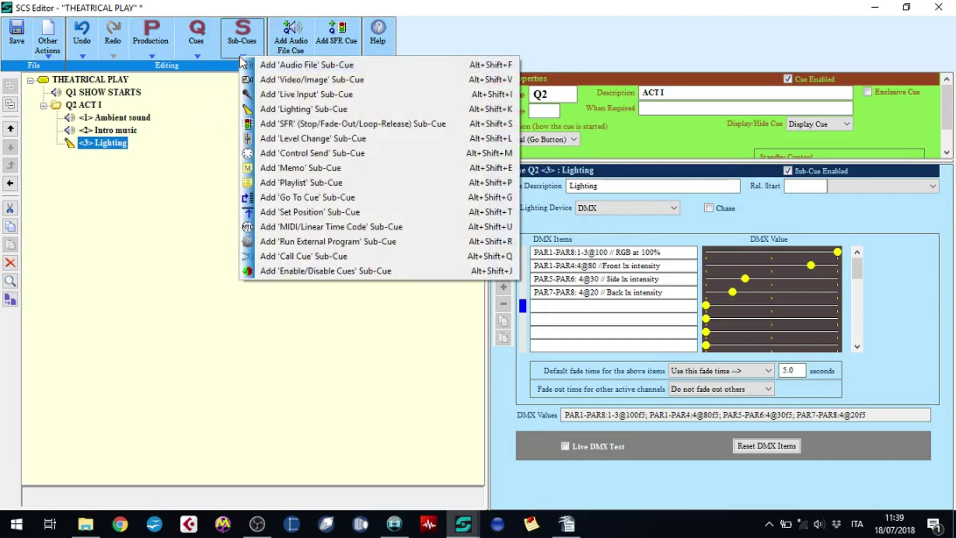
click(294, 172)
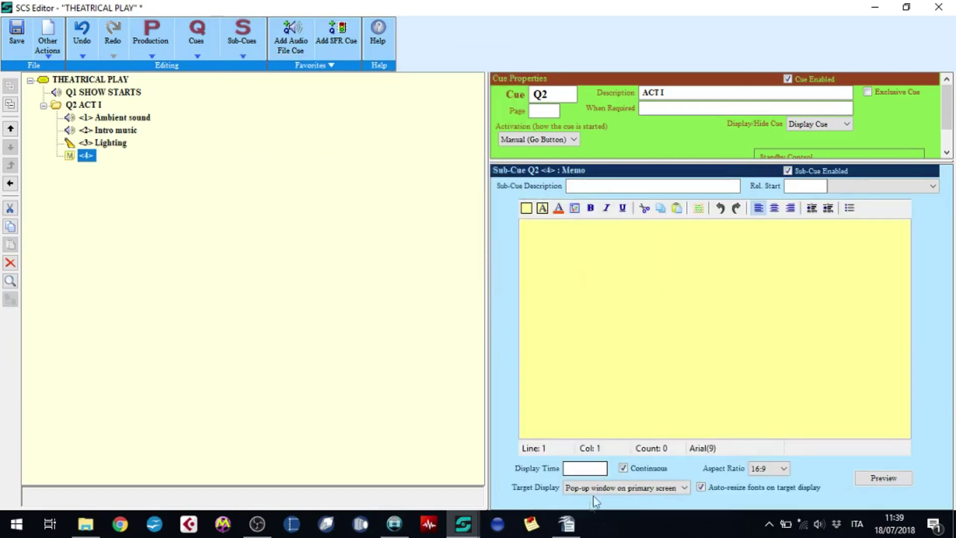
click(566, 523)
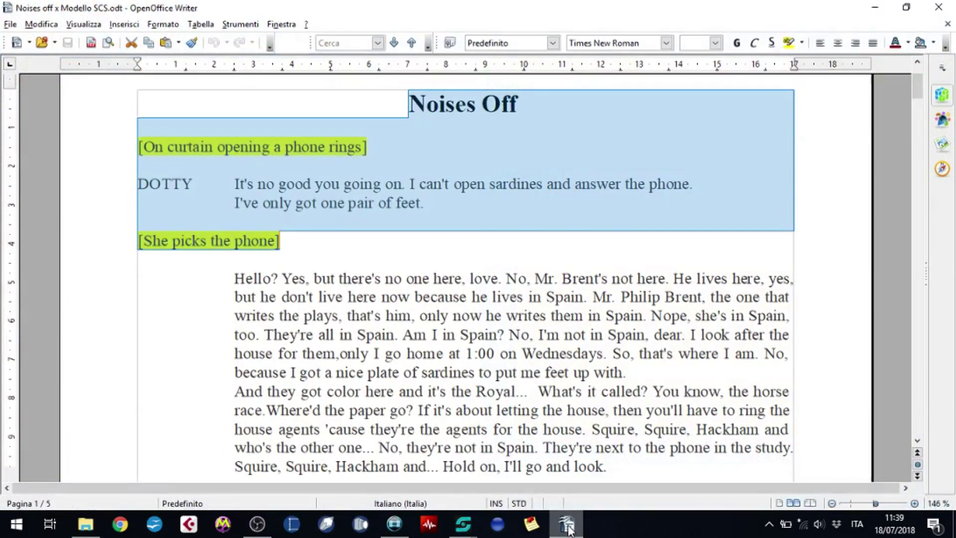
click(304, 240)
drag(300, 241, 134, 102)
key(ctrl+c)
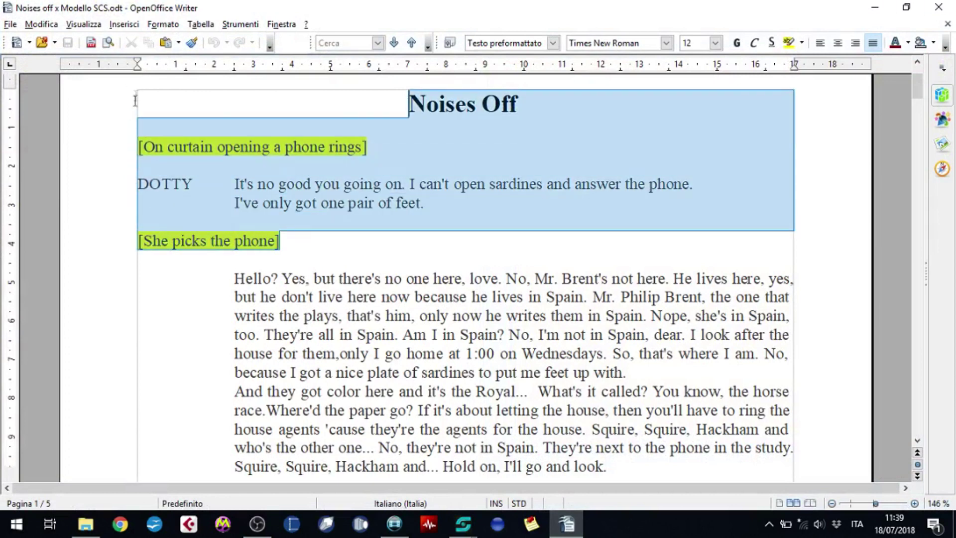
right_click(294, 139)
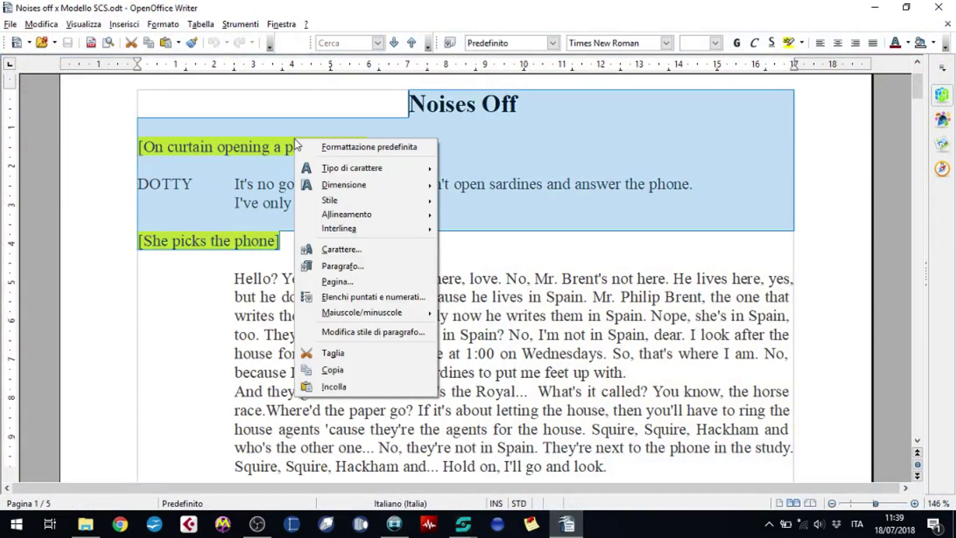
click(336, 369)
mouse_move(466, 526)
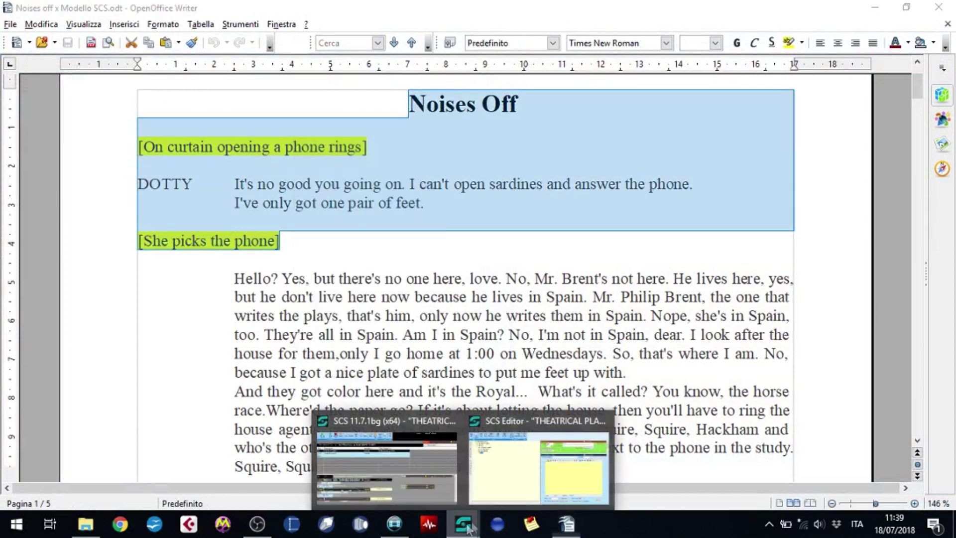
click(555, 475)
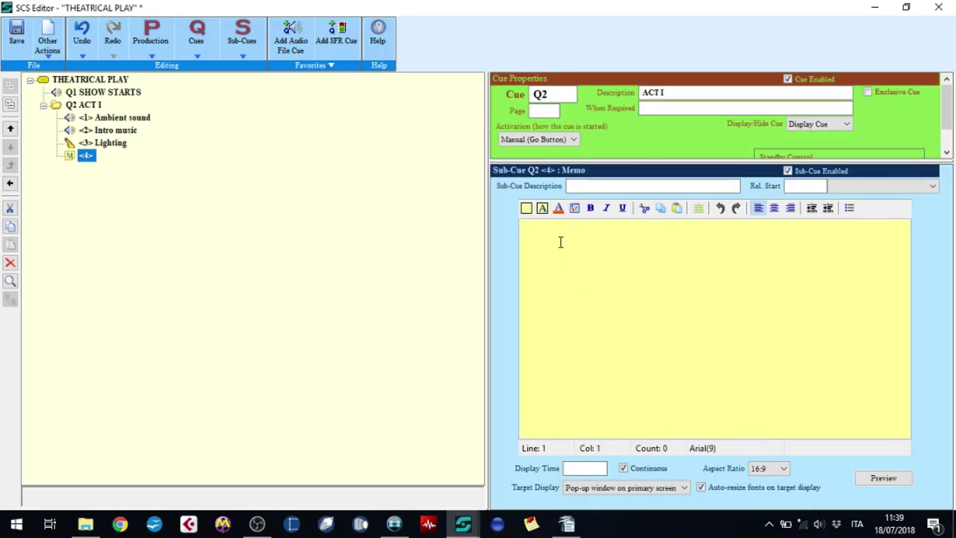
key(ctrl+v)
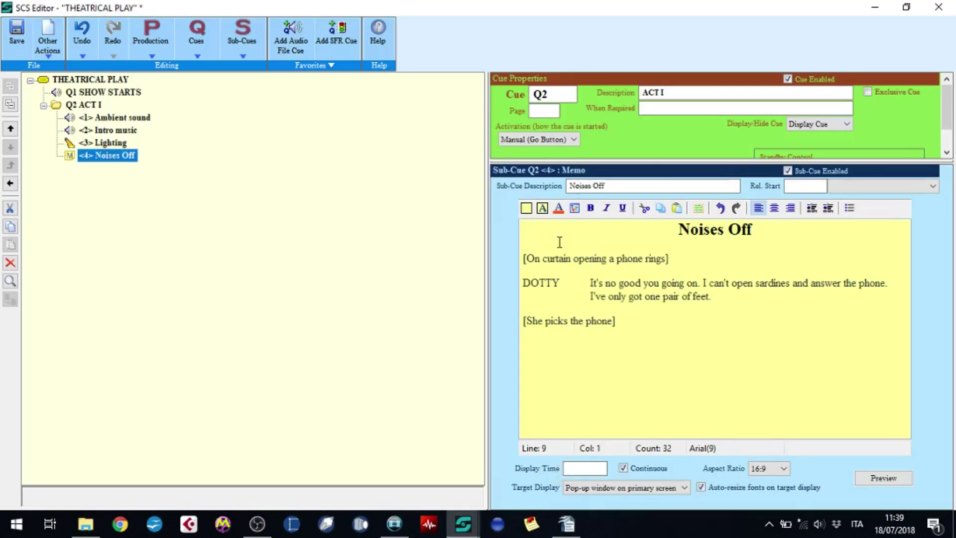
Format the memo line "[On curtain opening a phone rings]" as underlined red (Rosso) text
drag(690, 260, 513, 262)
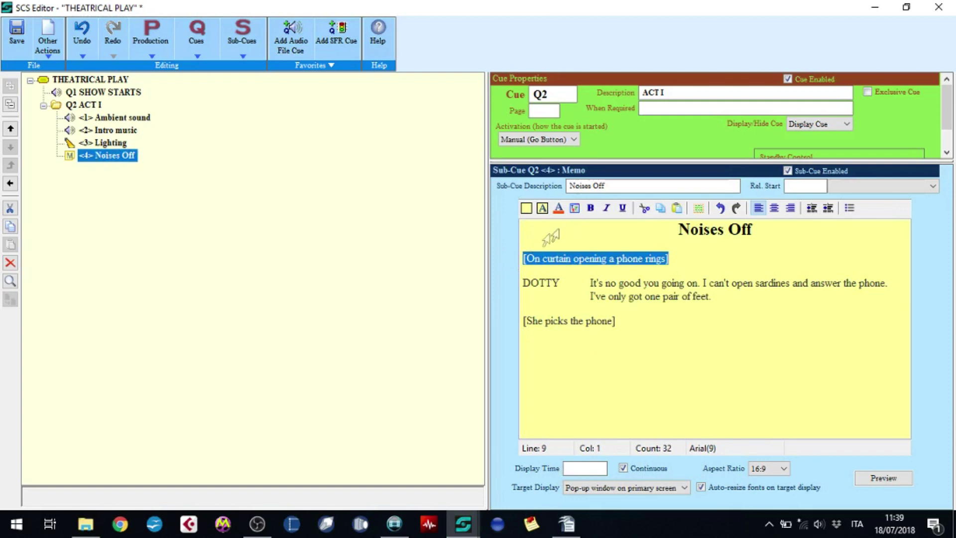
click(574, 209)
click(65, 279)
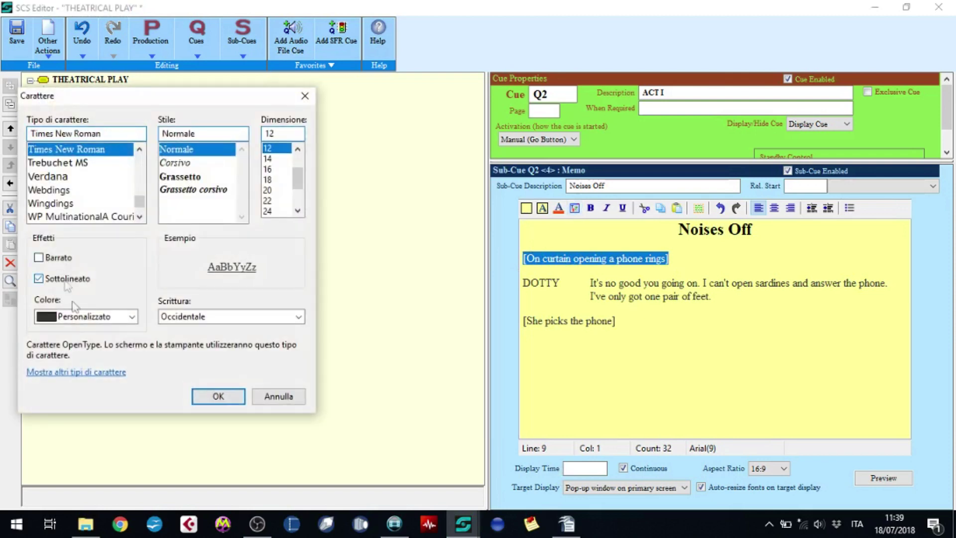
click(77, 319)
click(64, 428)
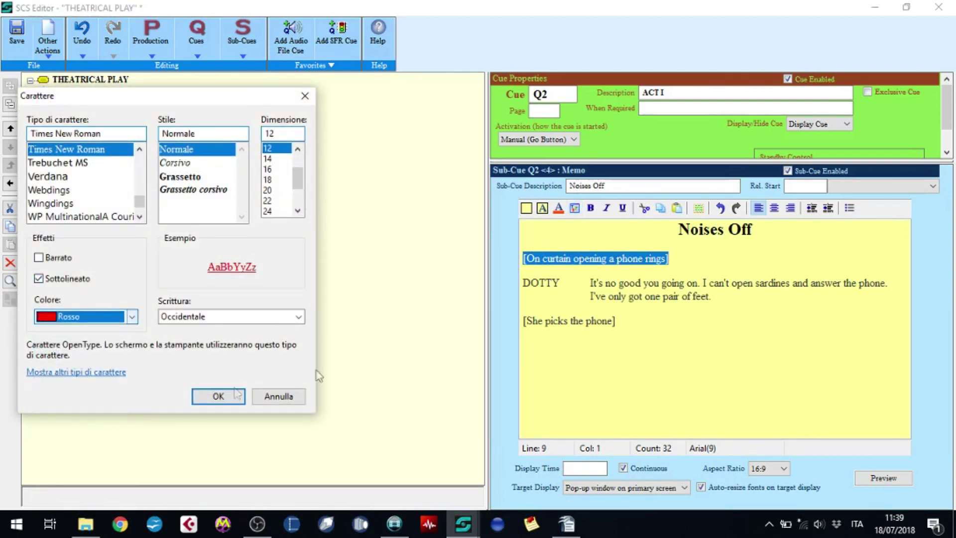
click(222, 397)
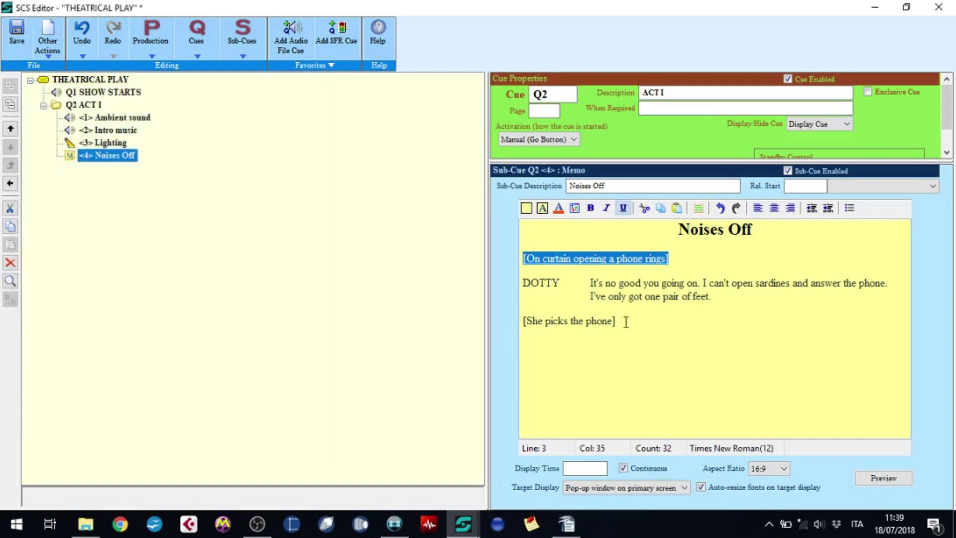
Format the memo line "[She picks the phone]" as underlined red (Rosso) text
drag(625, 320, 515, 326)
click(574, 208)
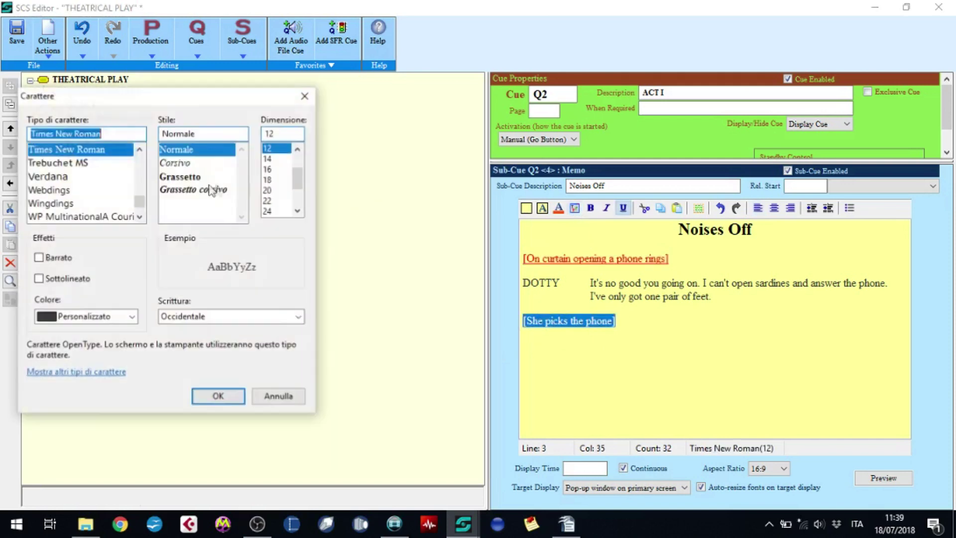
click(63, 279)
click(80, 317)
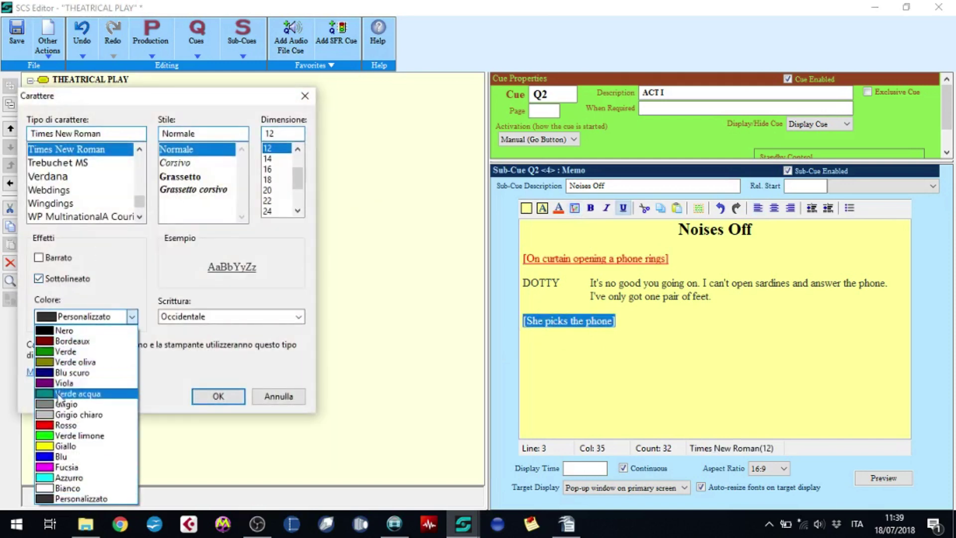
click(57, 426)
click(215, 397)
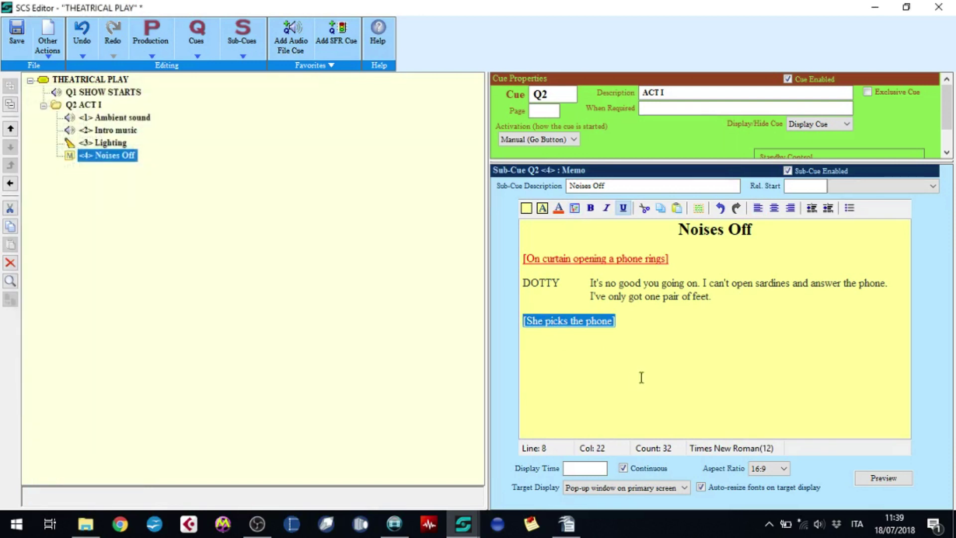
click(643, 377)
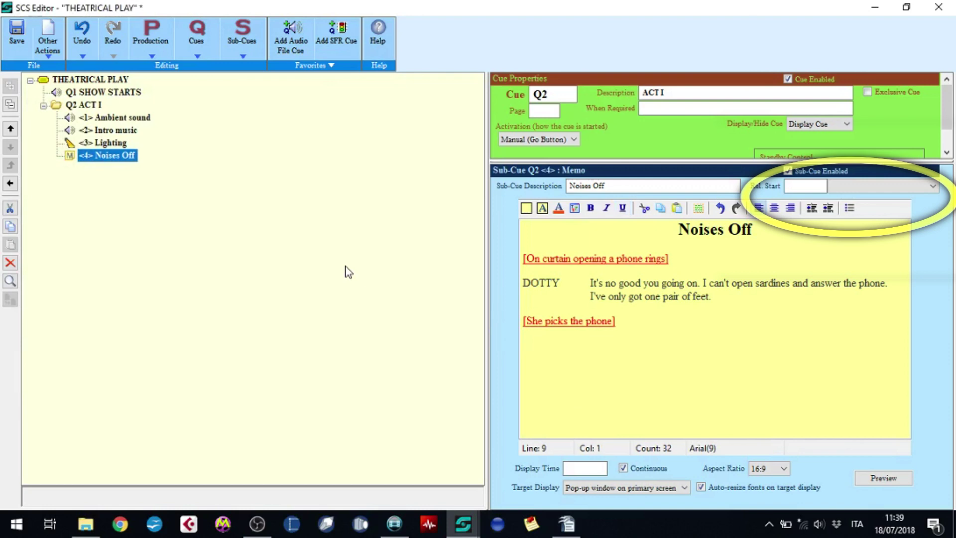
Set the Lighting sub-cue's relative start to 0 seconds, after the end of the previous sub-cue
click(107, 118)
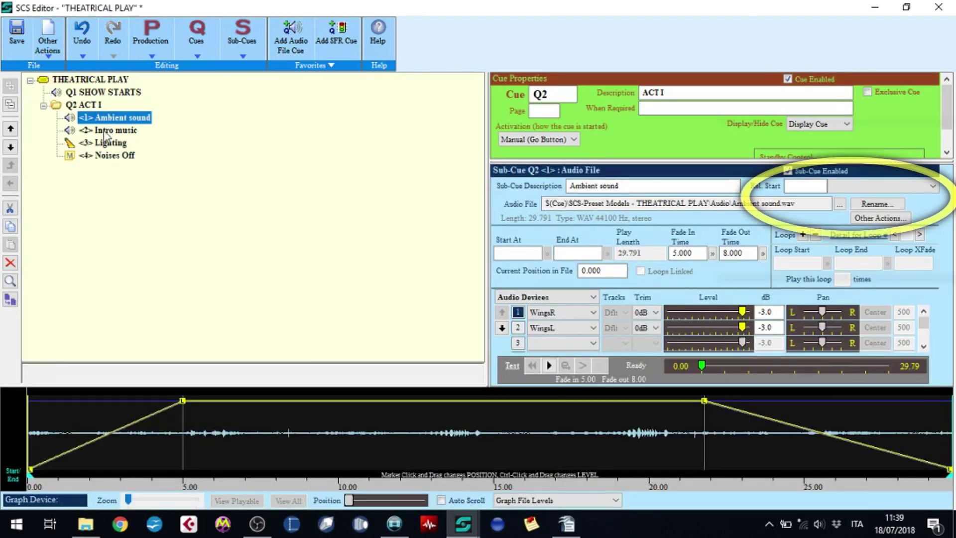
click(106, 131)
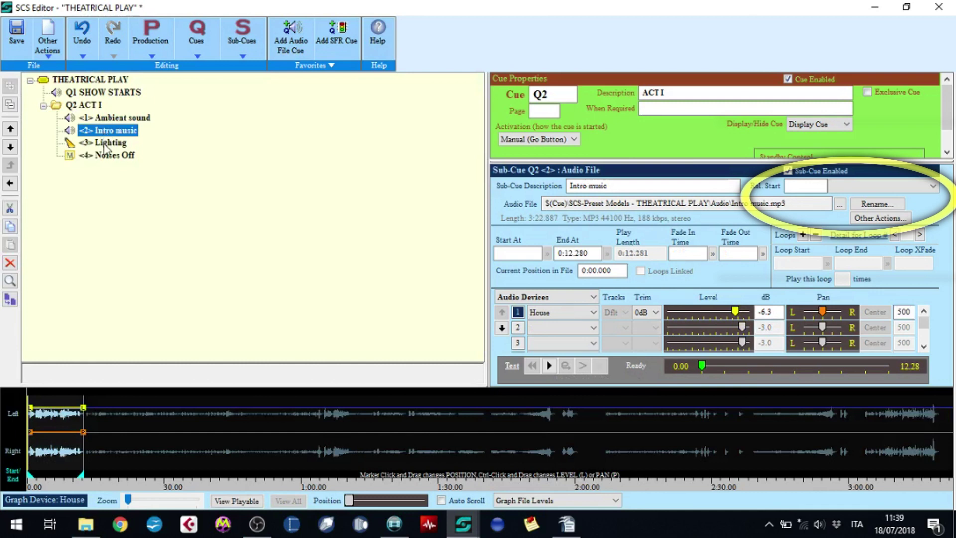
click(105, 144)
click(801, 187)
text(0)
click(932, 186)
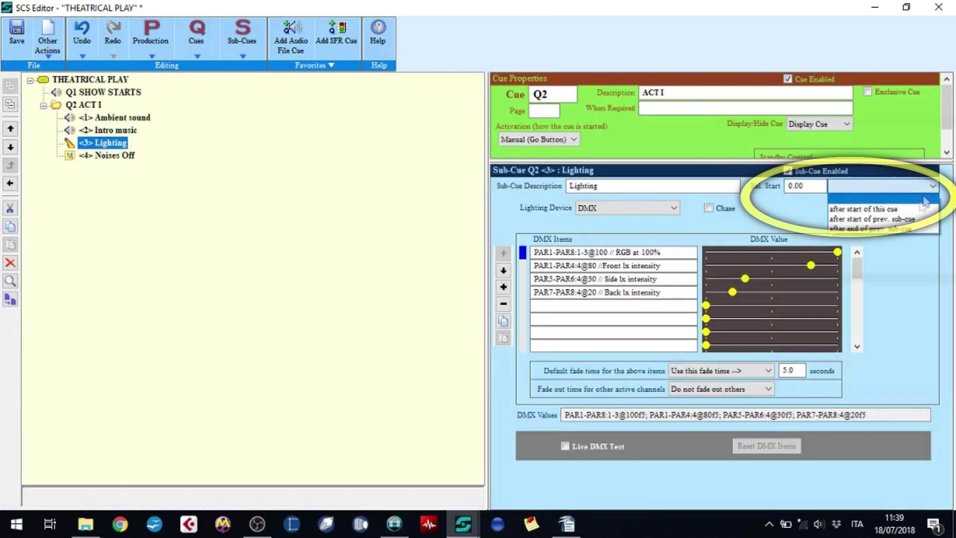
click(909, 230)
Move the Noises Off memo up to be the first sub-cue of Q2, and collapse the Q2 ACT I group
click(118, 159)
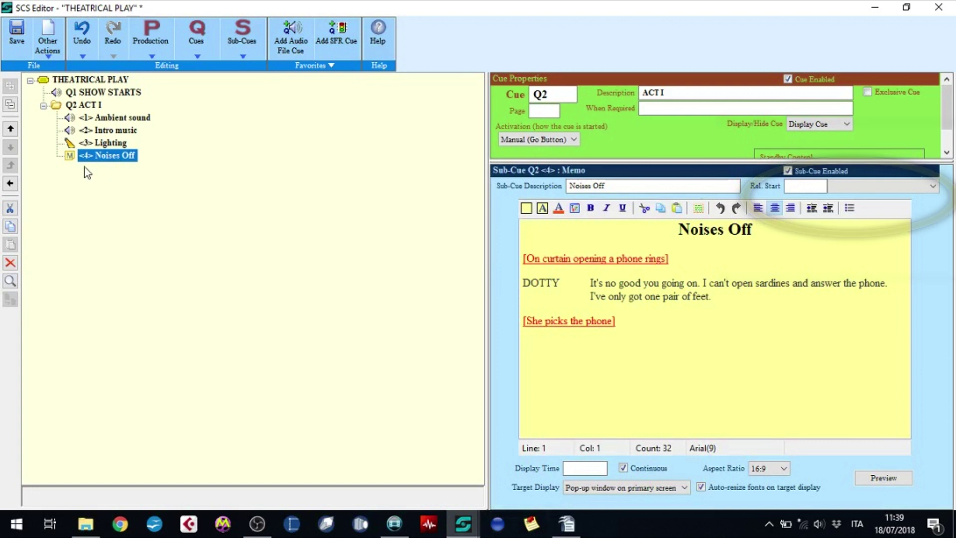
click(11, 130)
click(11, 130)
click(11, 131)
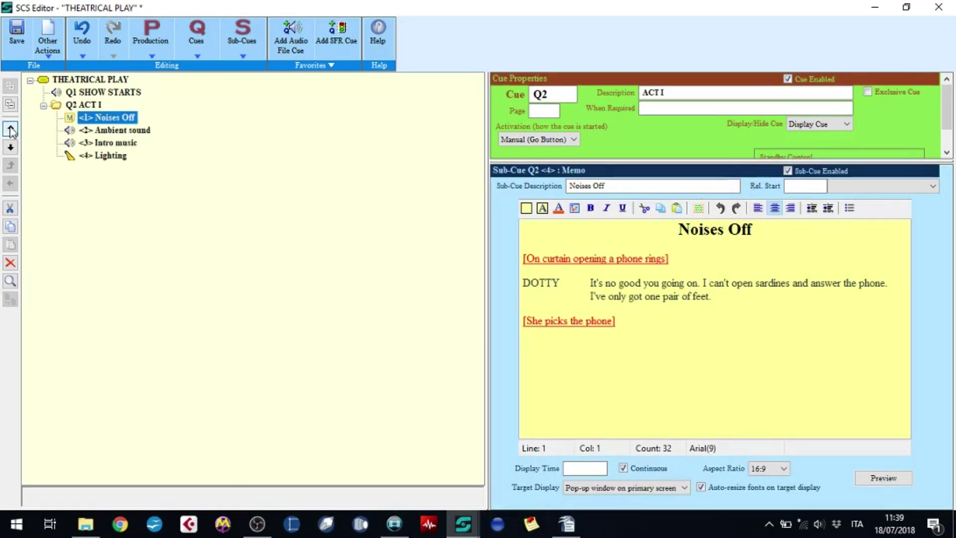
click(44, 106)
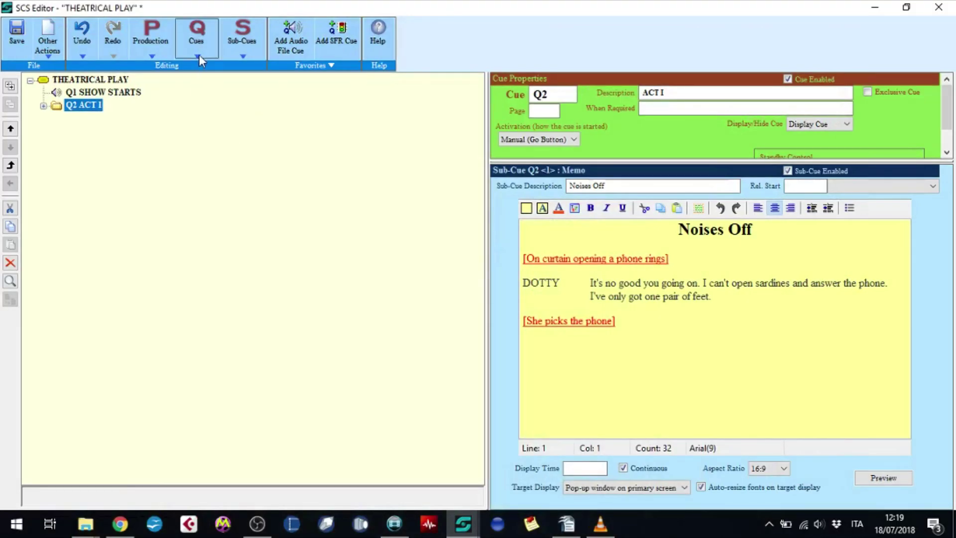
Add an audio file cue after Q2 using Tel ring.mp3 and play it as a test
click(198, 55)
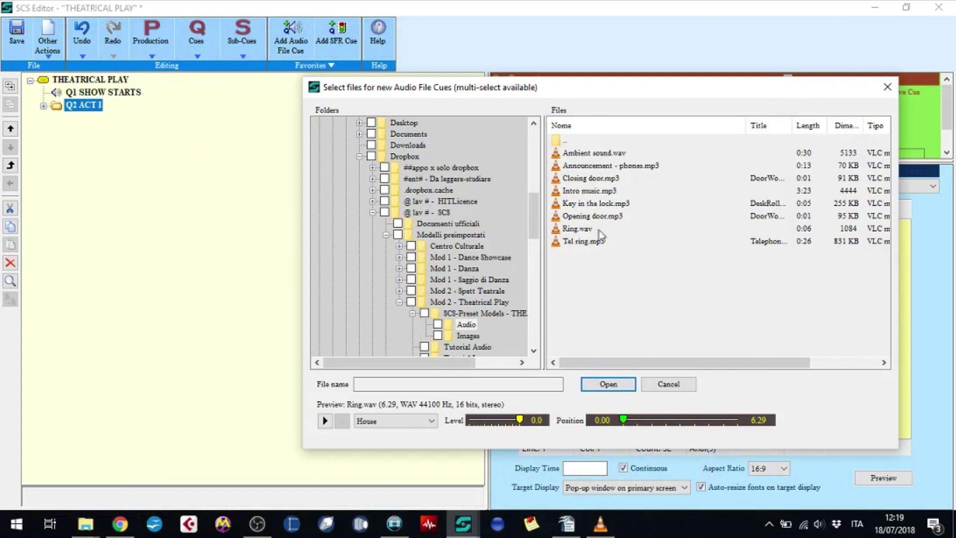
click(581, 242)
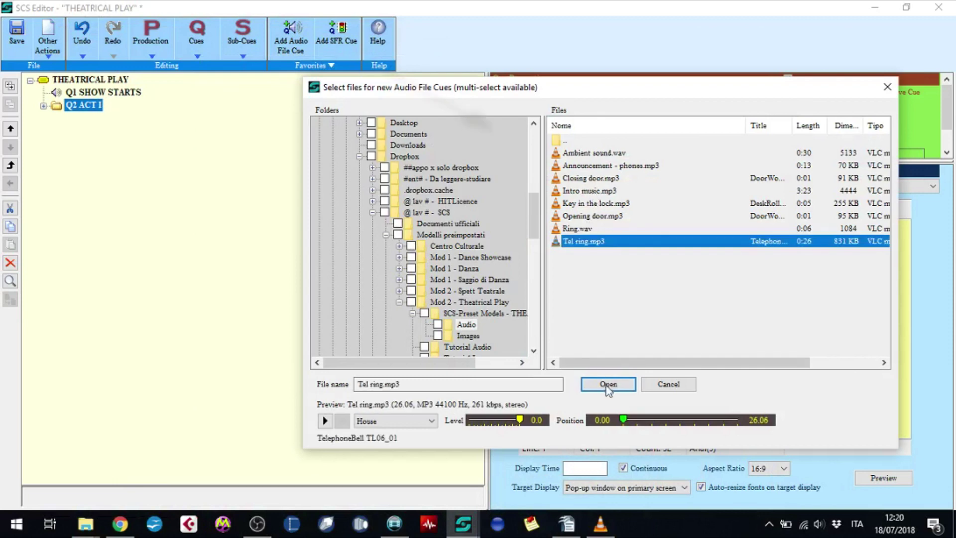
click(608, 385)
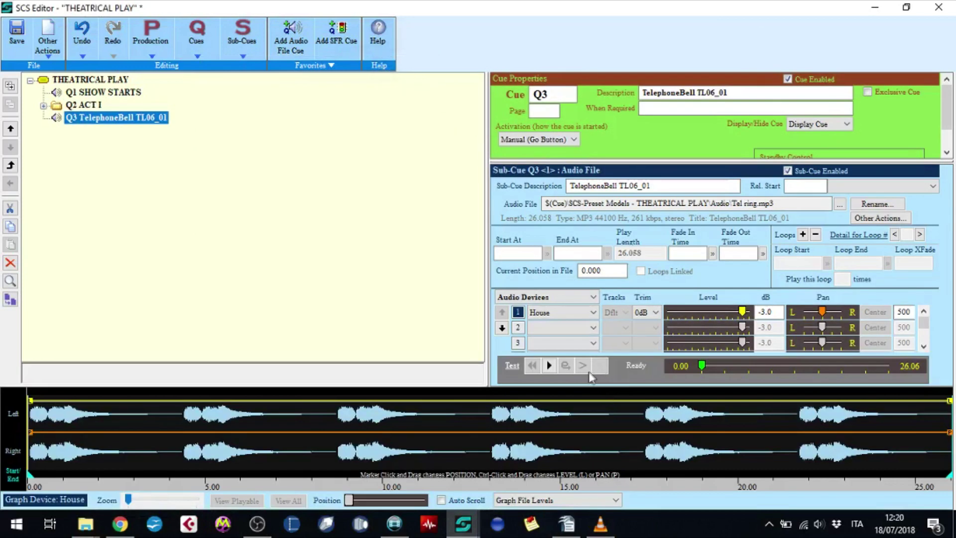
click(549, 366)
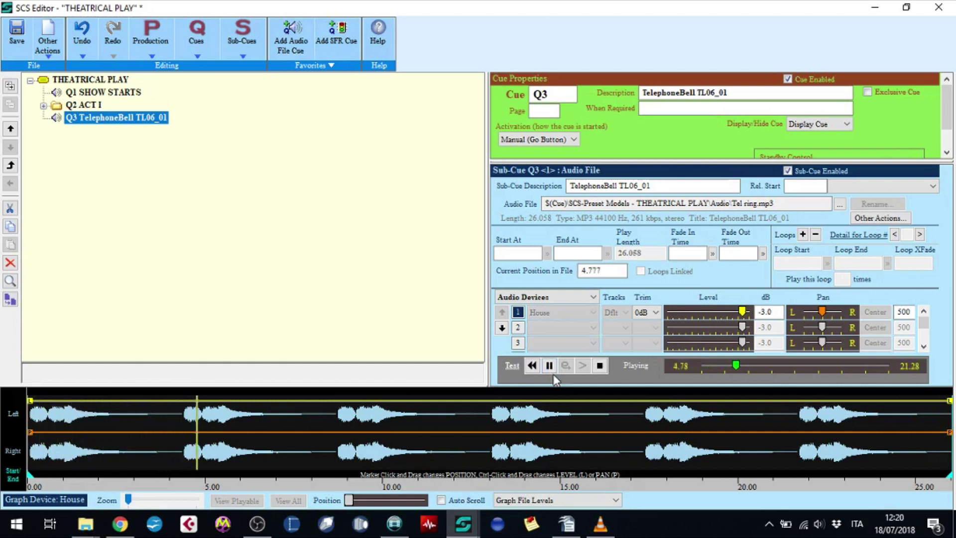
click(600, 366)
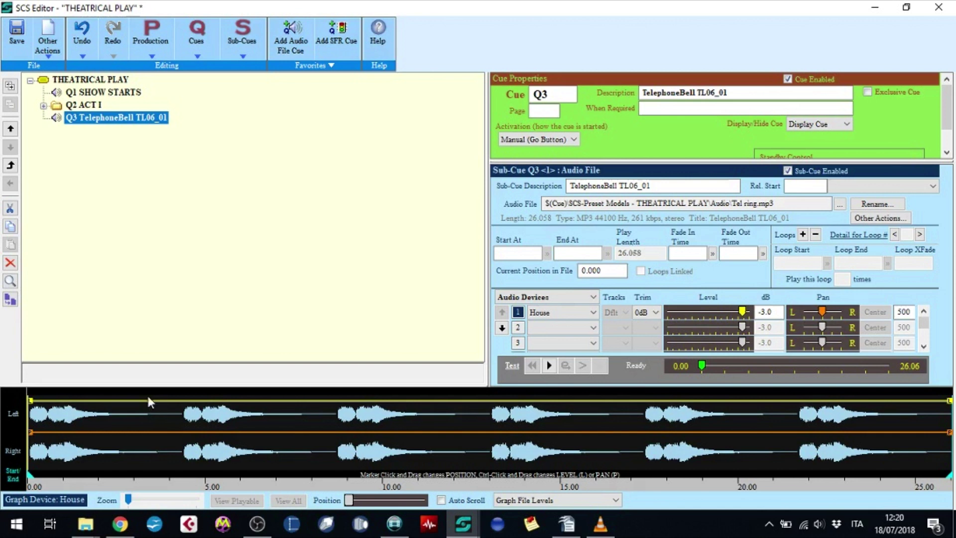
Trim the telephone ring's end to about 4.375 s, after the first ring, and add a loop over the remaining audio
mouse_move(950, 482)
mouse_down()
mouse_move(928, 443)
mouse_move(177, 419)
mouse_up()
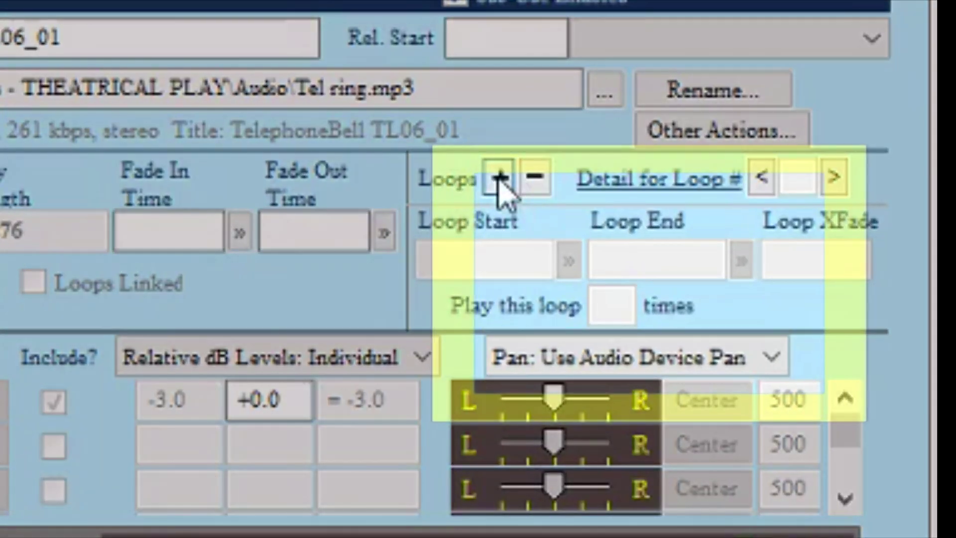
click(500, 179)
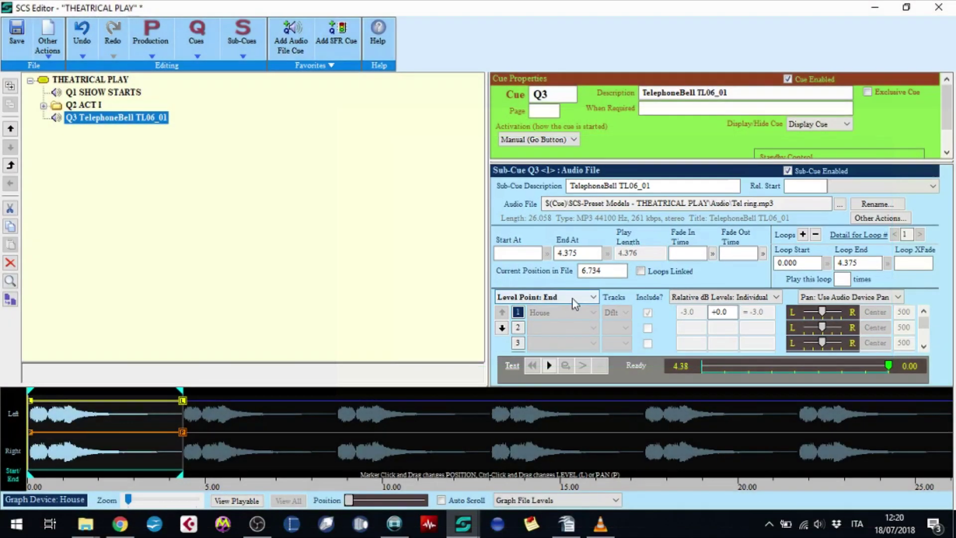
Return to the Audio Devices settings of cue Q3 and set its first audio device to WingsR
click(489, 303)
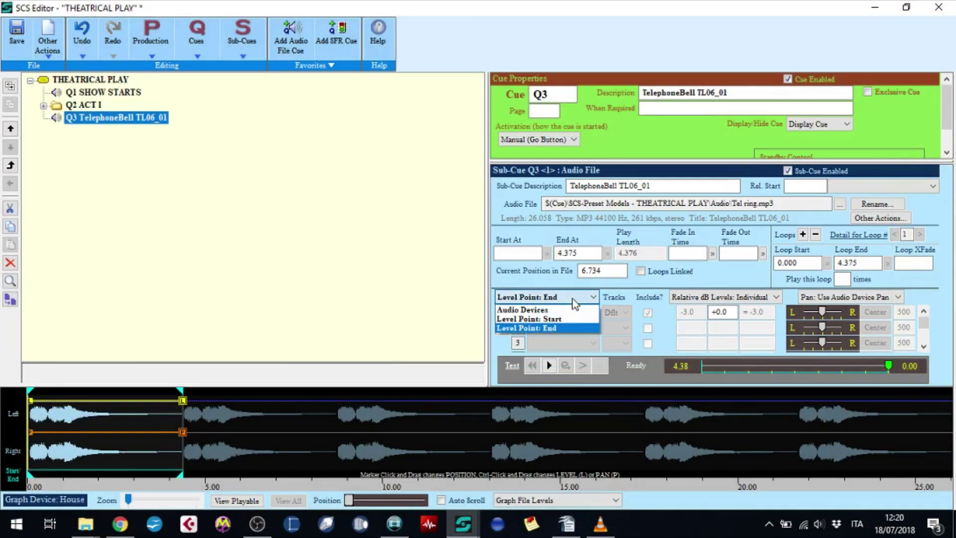
click(571, 309)
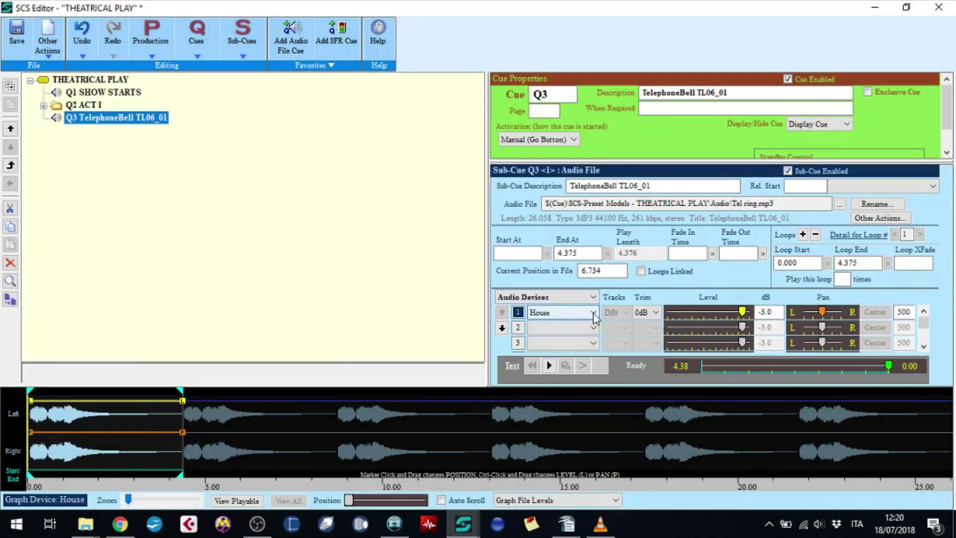
click(594, 313)
click(573, 348)
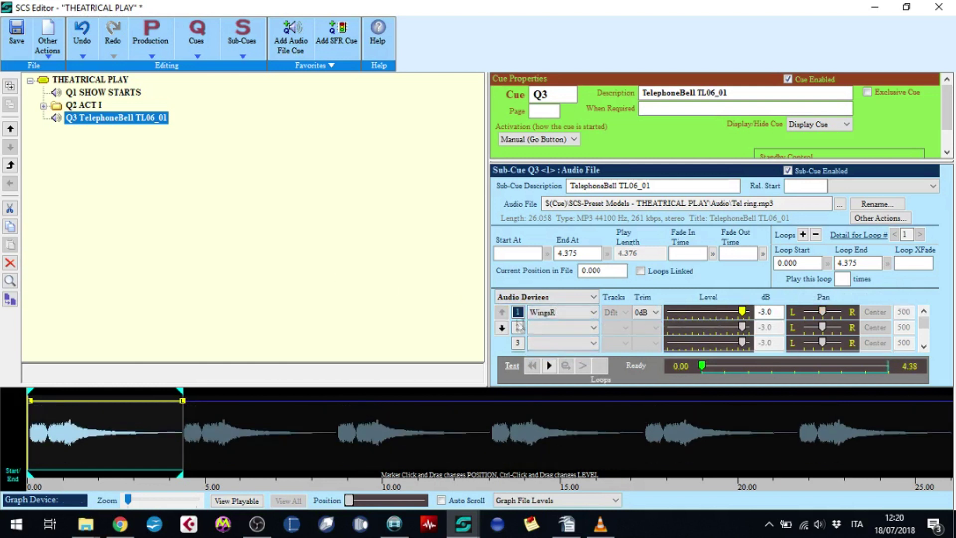
Test-play the looped telephone ring in cue Q3 and stop the playback
click(549, 367)
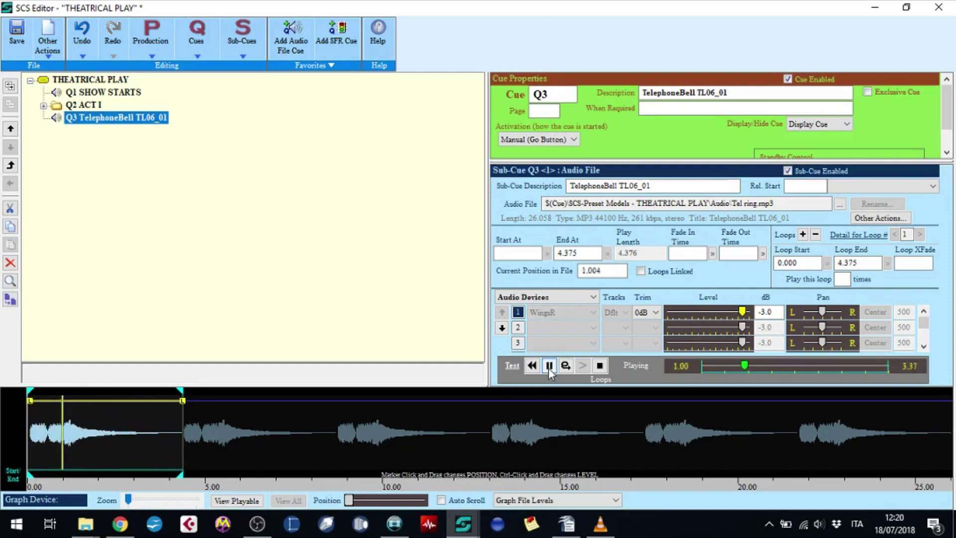
click(599, 366)
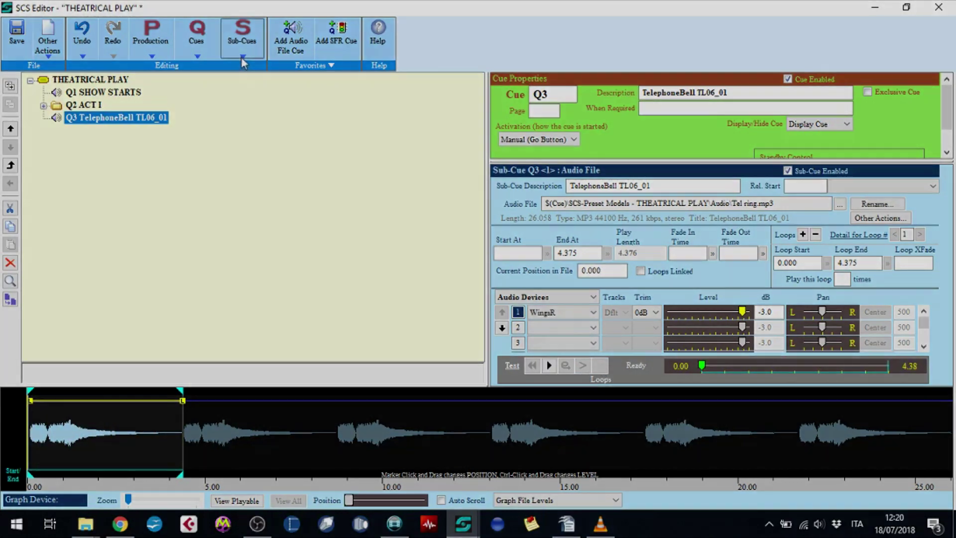
Add an SFR cue after Q3 that stops the telephone bell cue immediately without fading out
click(243, 56)
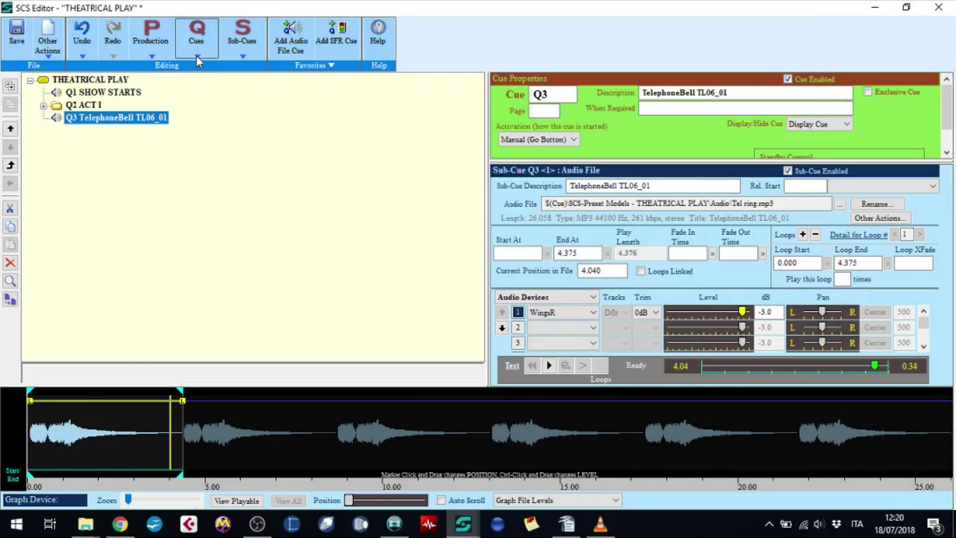
click(198, 56)
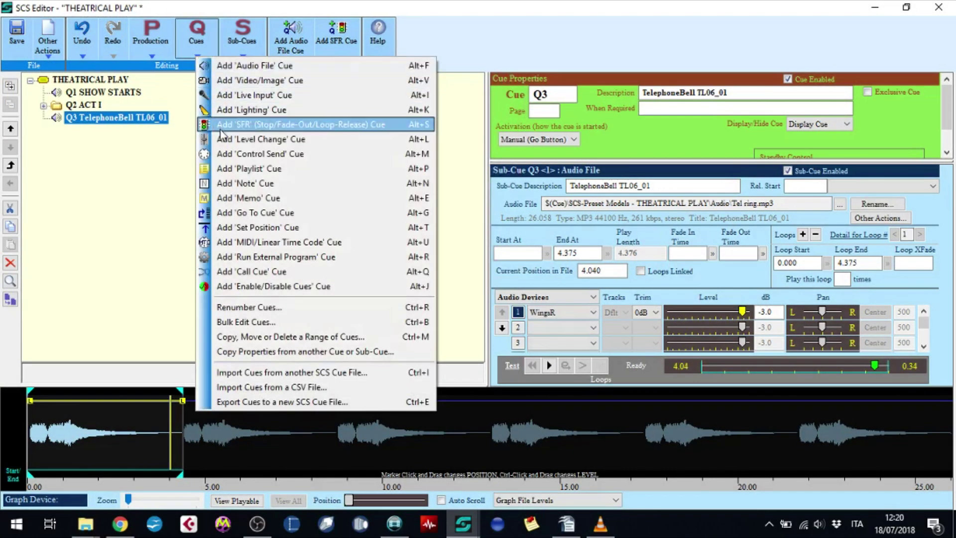
click(222, 124)
click(707, 219)
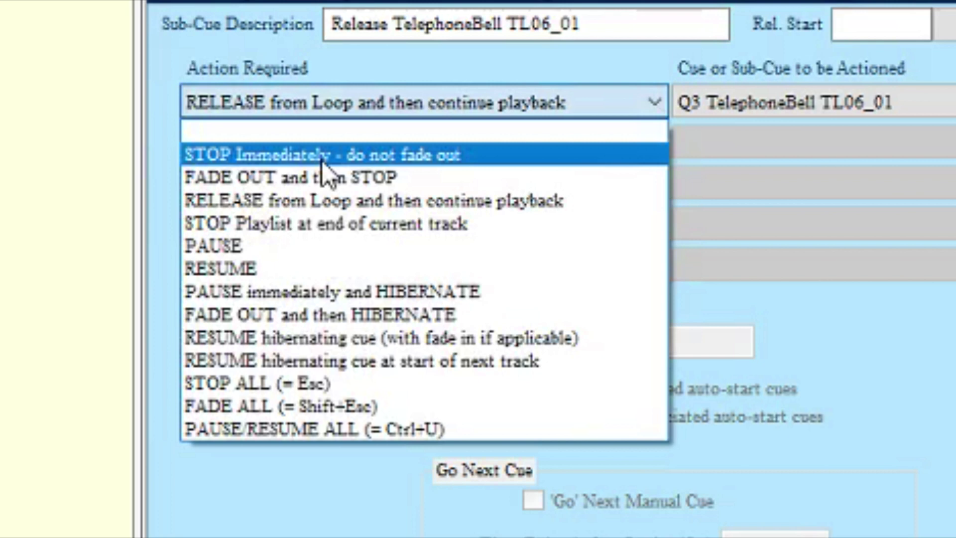
click(322, 155)
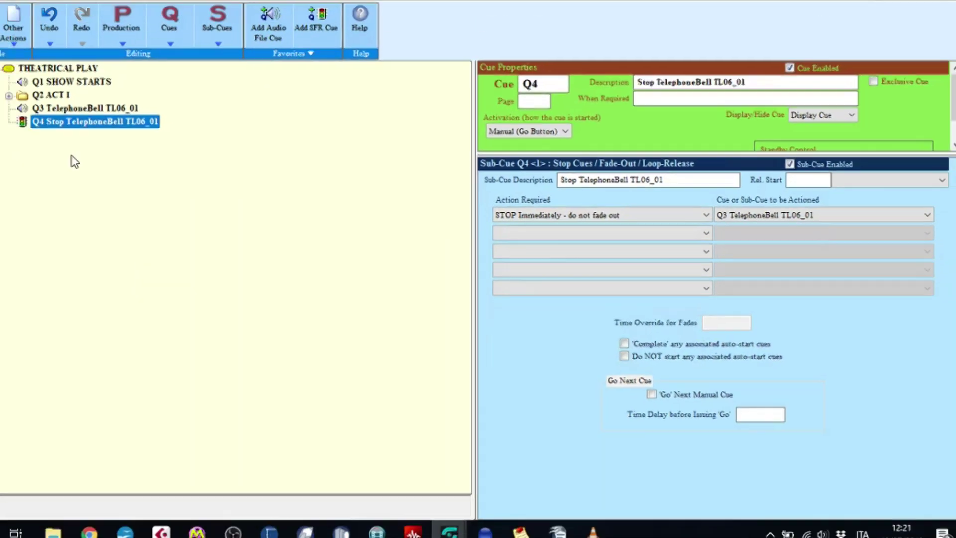
Change the description of cue Q3 to PHONE RINGS and of cue Q4 to STOP PHONE
click(86, 109)
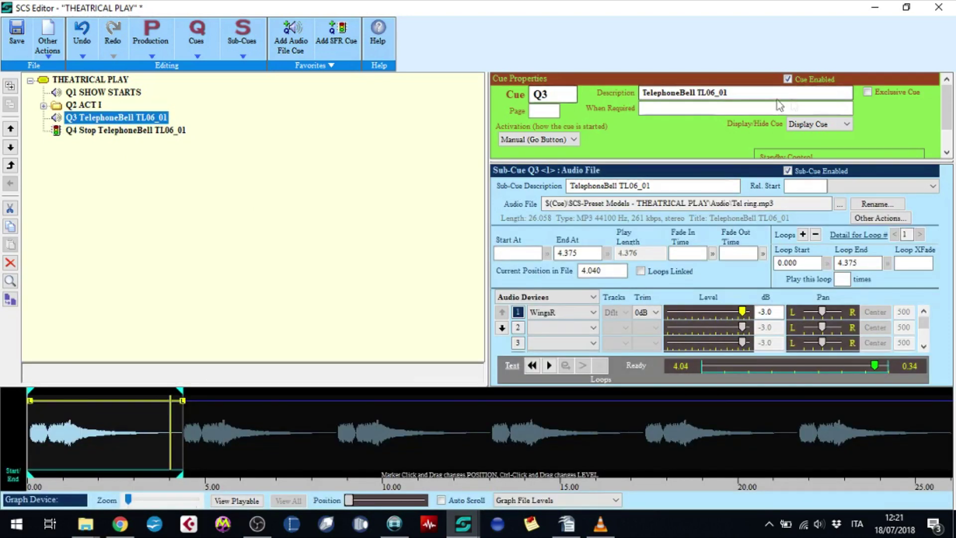
click(762, 92)
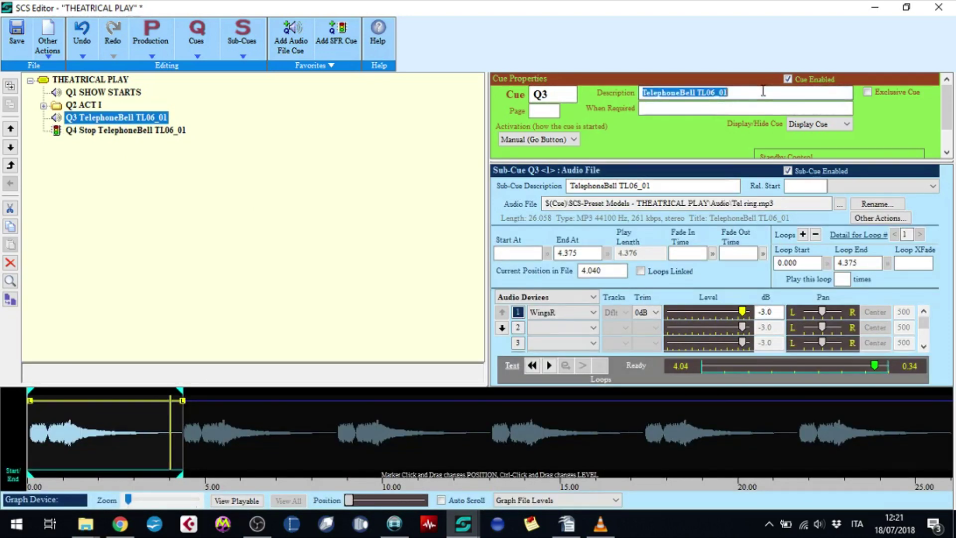
text(PHONE RINGS)
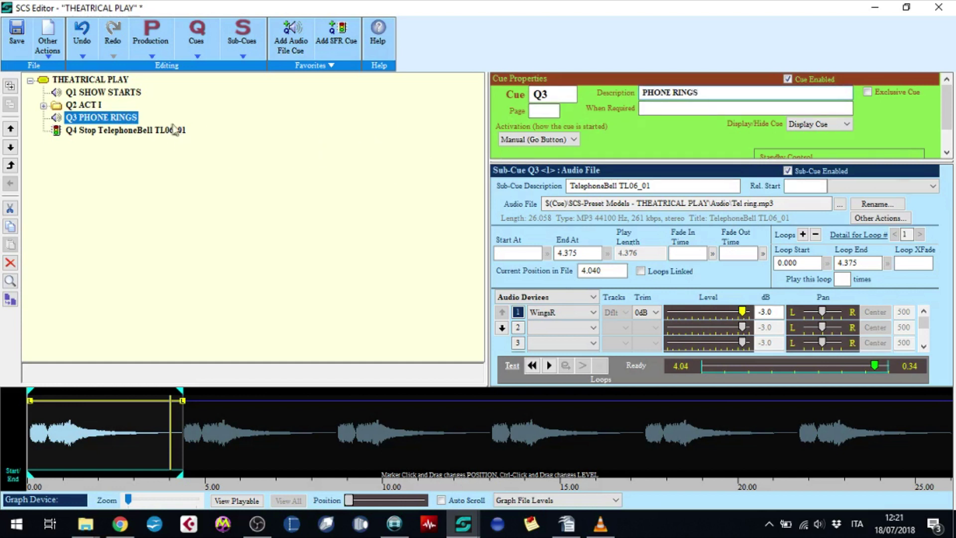
click(173, 130)
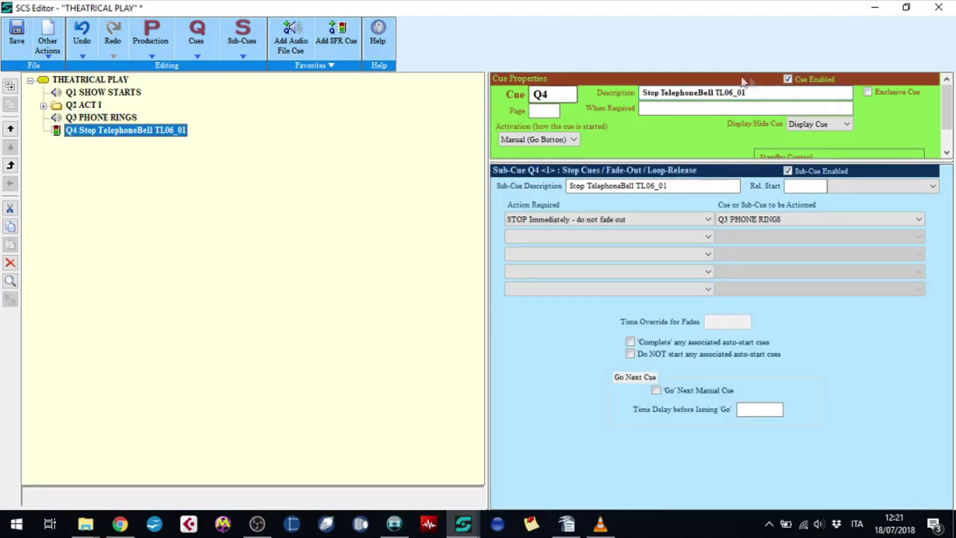
click(761, 95)
text(STOP PHONE)
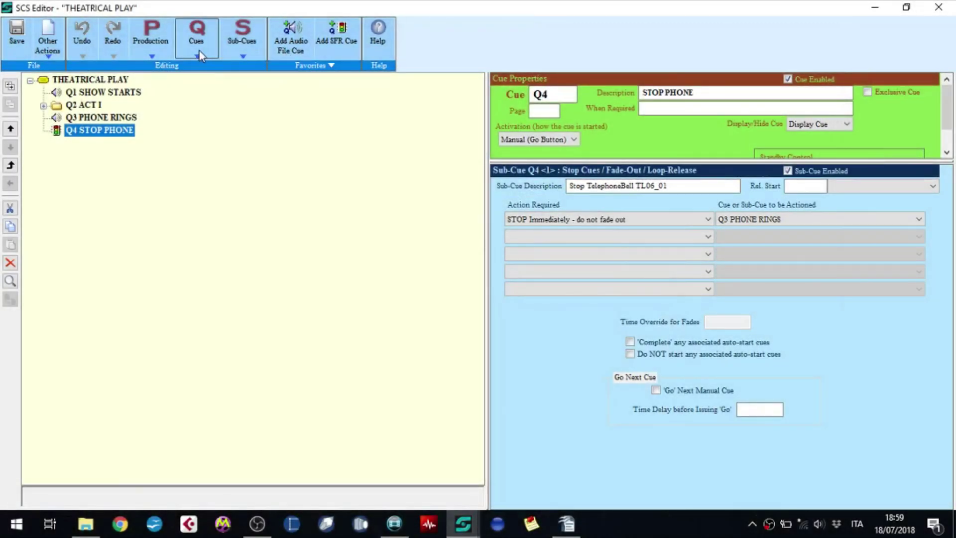
Add a memo cue after Q4 and, in the OpenOffice Writer script, select the phone speech from "Hello? Yes" to "No, I take the sardines."
click(200, 51)
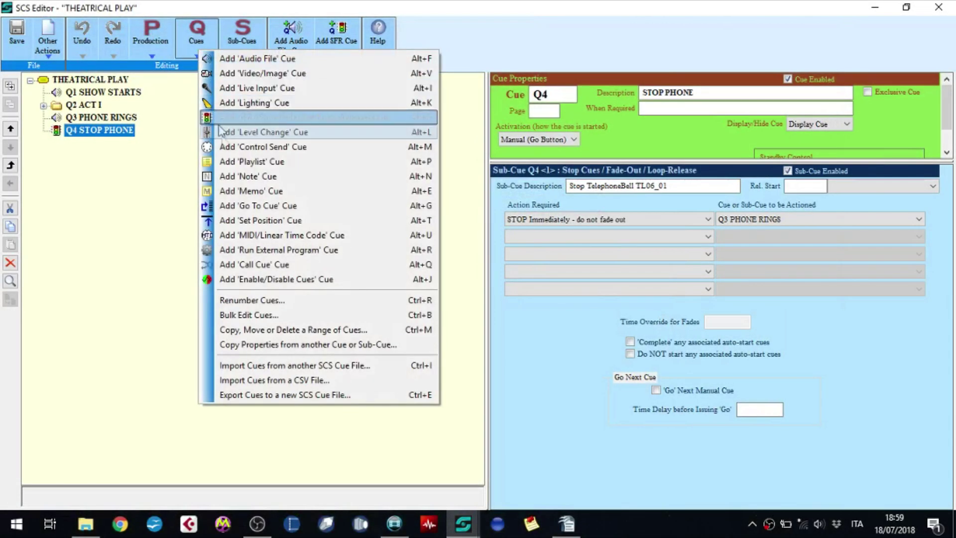
click(246, 193)
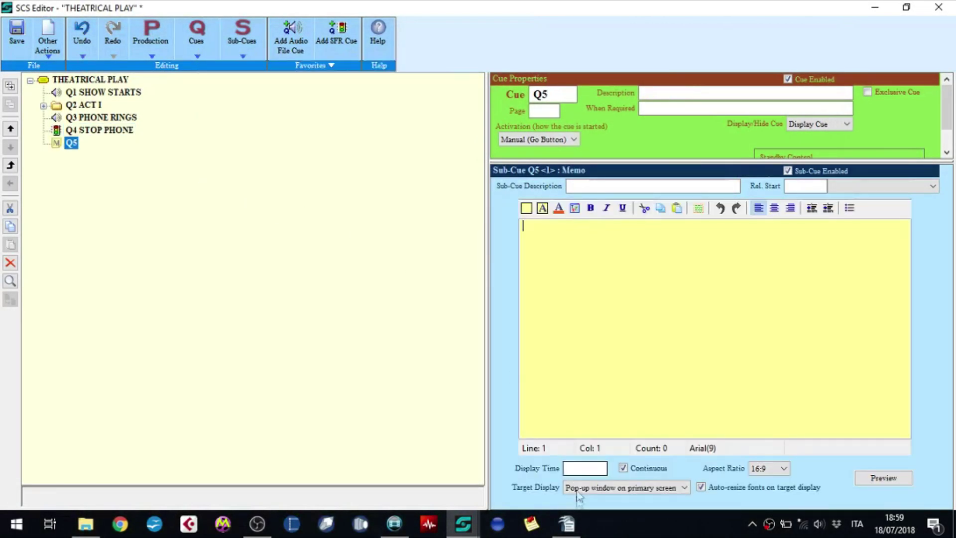
click(567, 524)
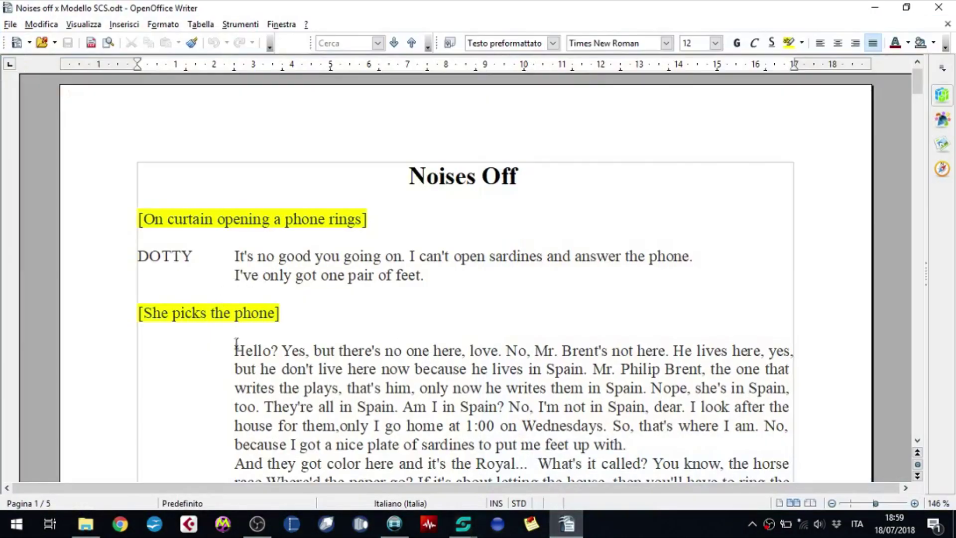
scroll(918, 444, down, 3)
scroll(607, 434, down, 3)
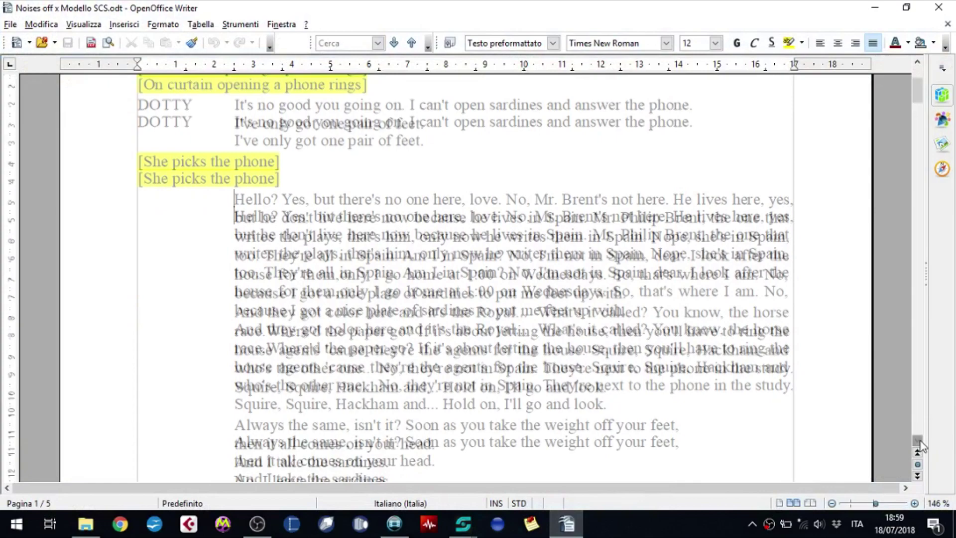
shift+click(419, 434)
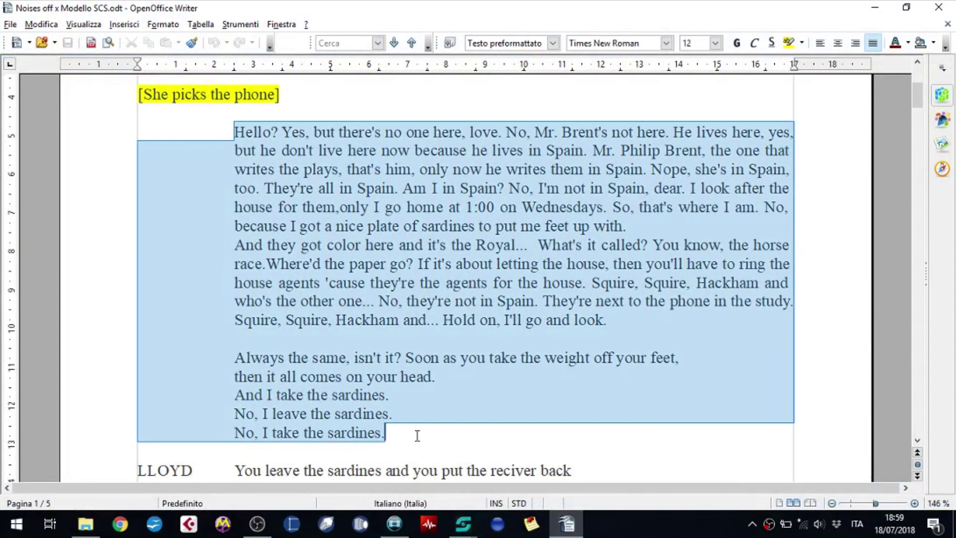
Switch back to the SCS Editor, paste the phone speech into the Q5 memo and set the cue's activation to Auto Start
mouse_move(465, 518)
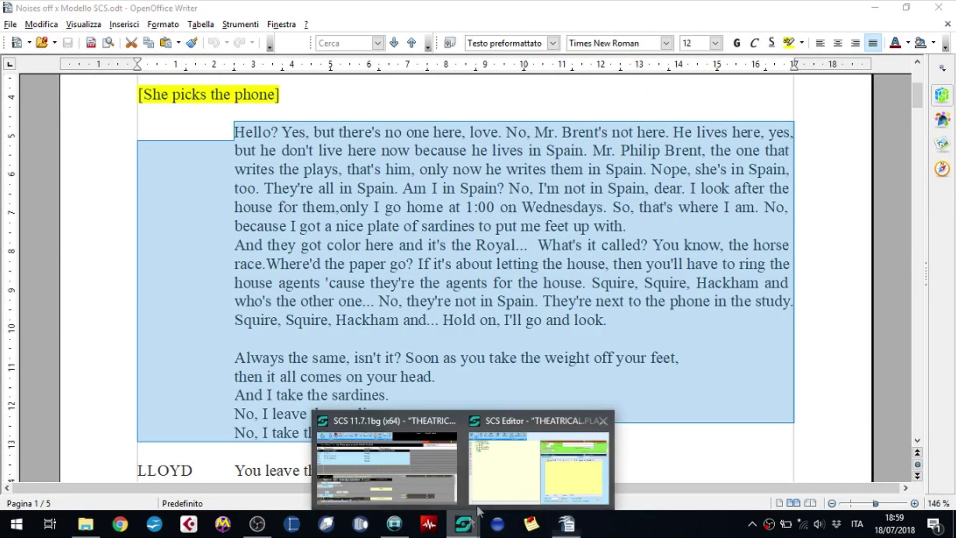
click(503, 464)
key(ctrl+v)
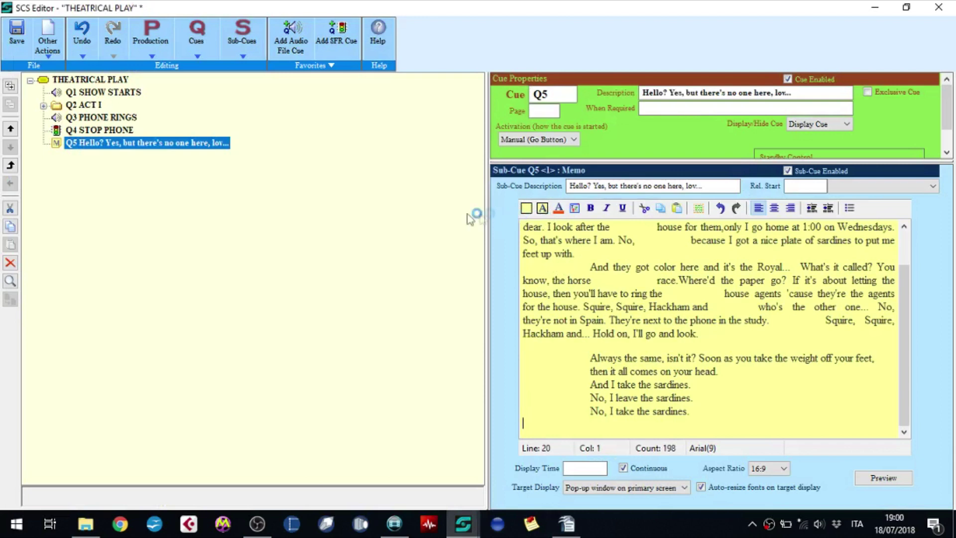
click(573, 140)
click(528, 161)
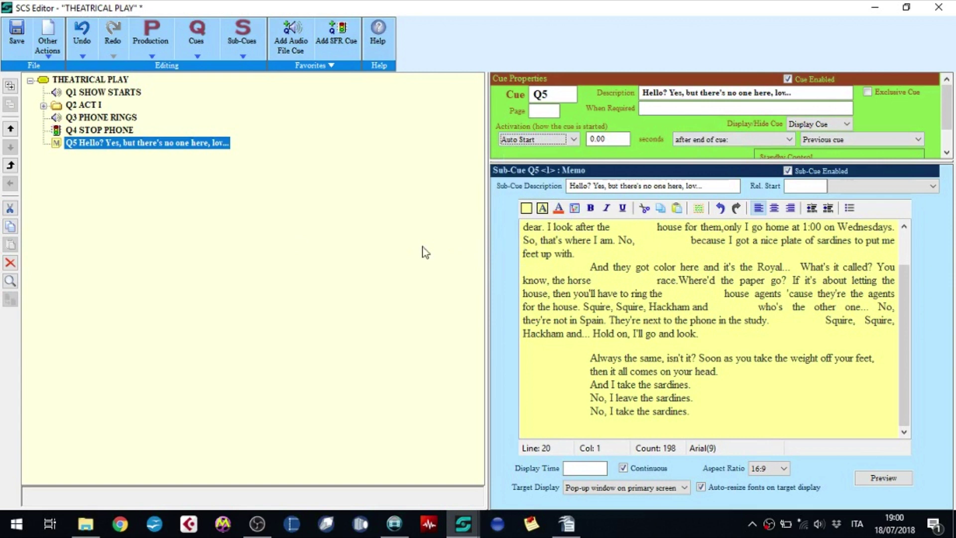
Add memo cue Q6 containing the Writer script's dialogue from "You leave the sardines" to "Some of them have a very familiar ring."
click(198, 57)
click(229, 197)
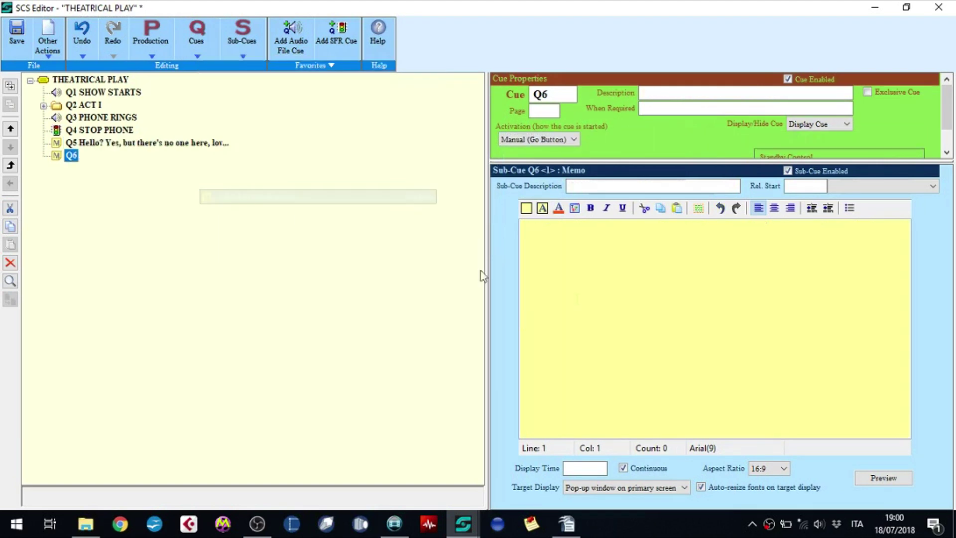
click(567, 524)
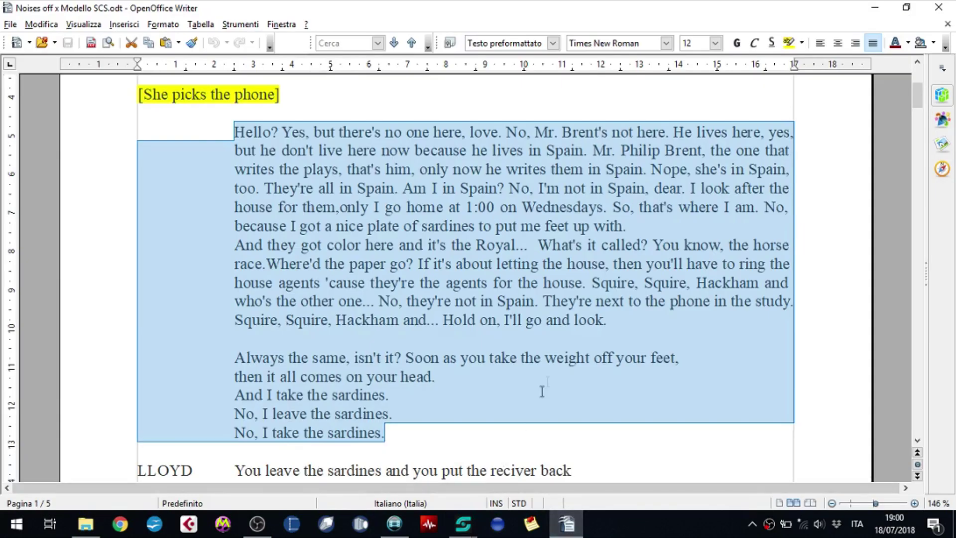
scroll(532, 403, down, 6)
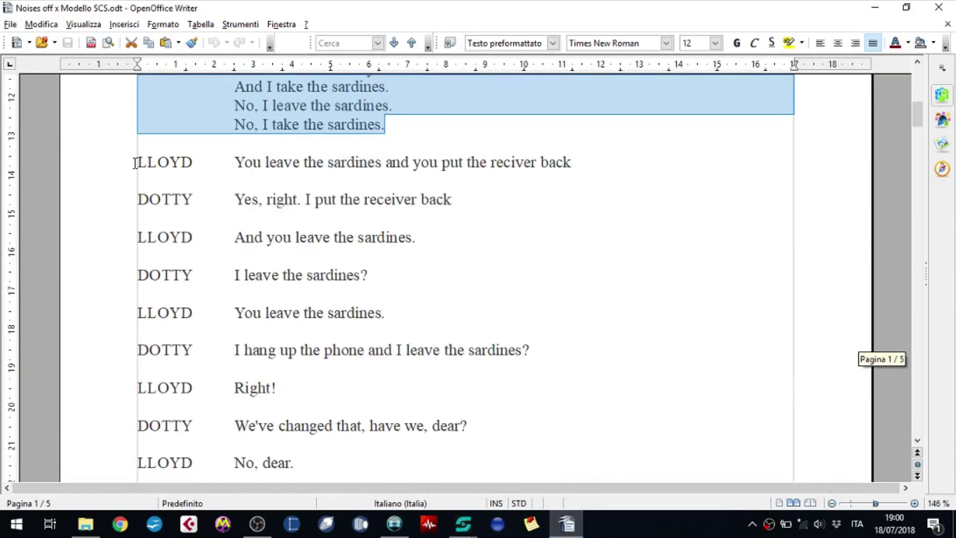
click(135, 163)
scroll(348, 239, down, 5)
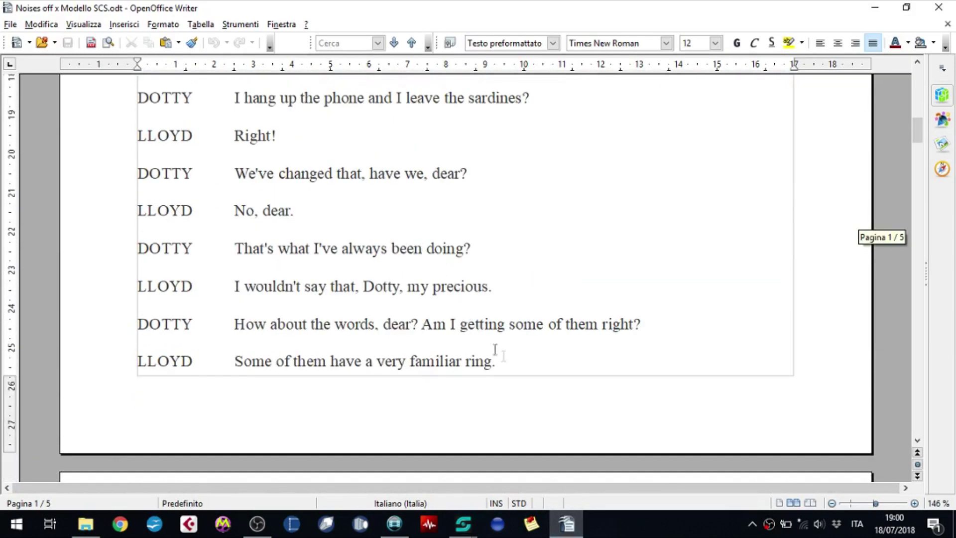
shift+click(514, 360)
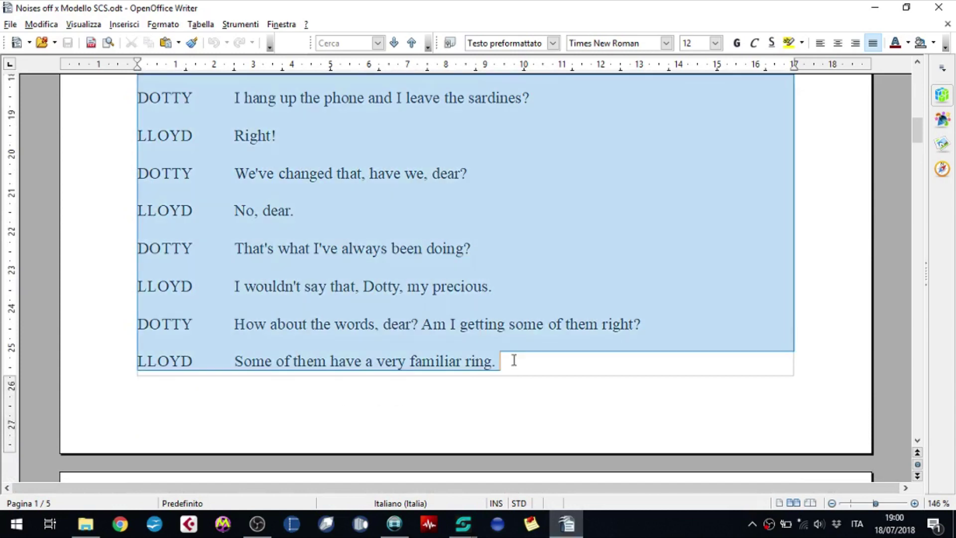
mouse_move(463, 523)
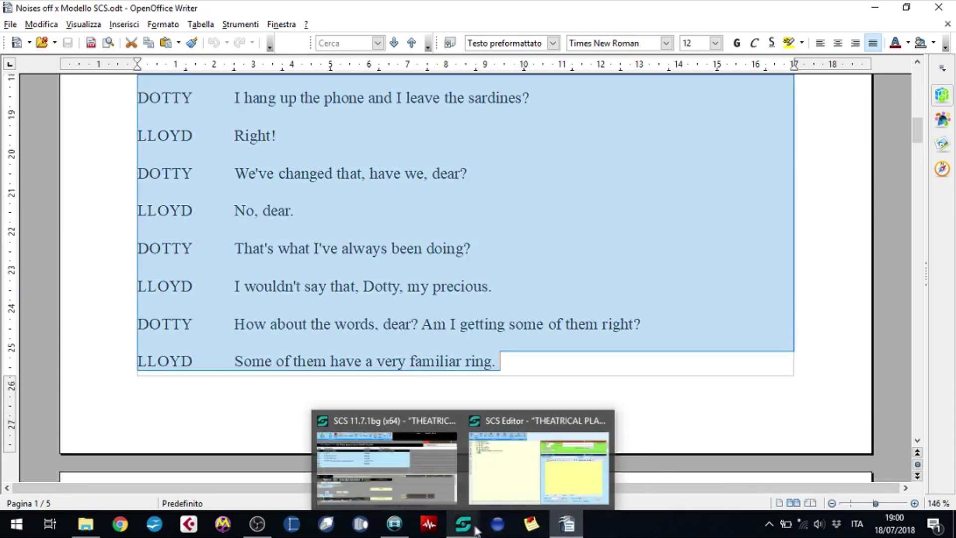
click(528, 489)
key(ctrl+v)
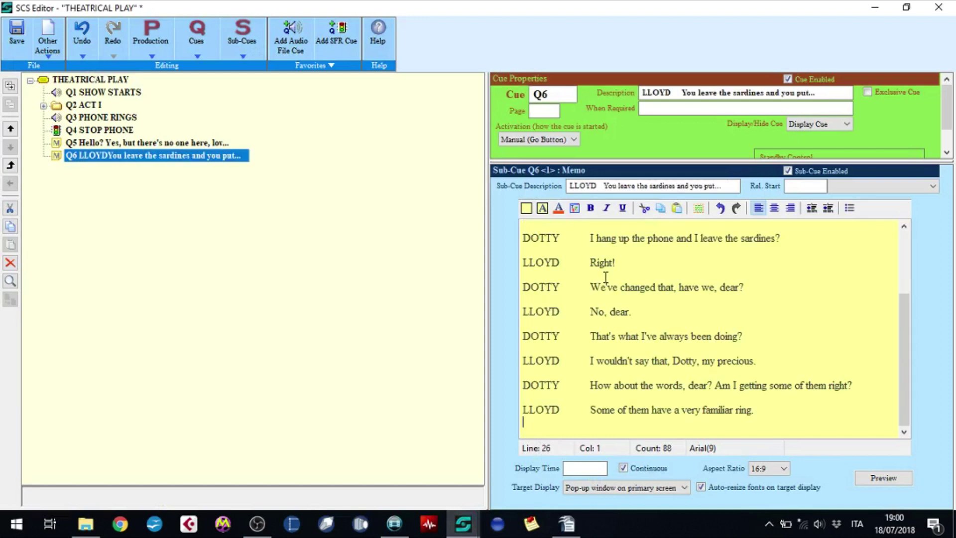
Add memo cue Q7 containing the script passage from "It's like a slot machine up here" through the key sound stage direction
click(198, 55)
click(228, 196)
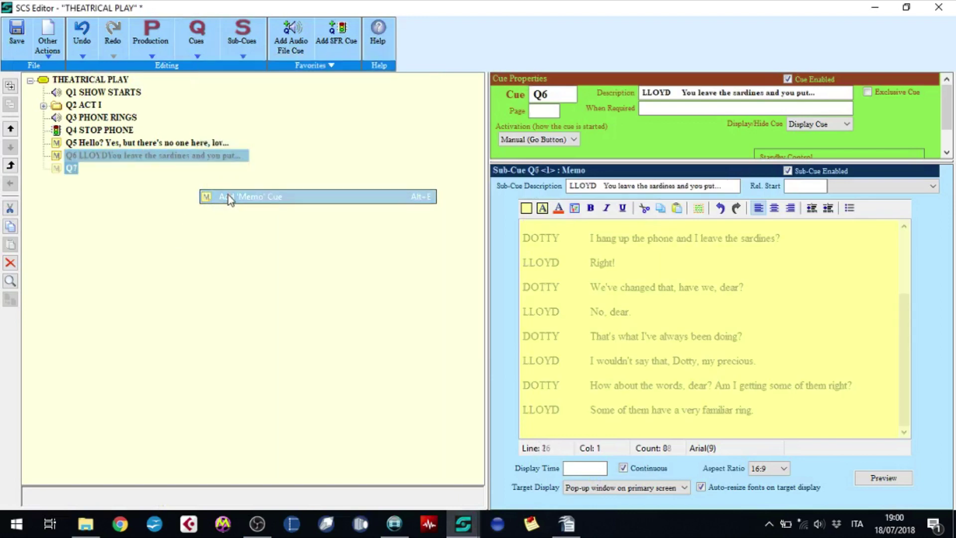
click(566, 523)
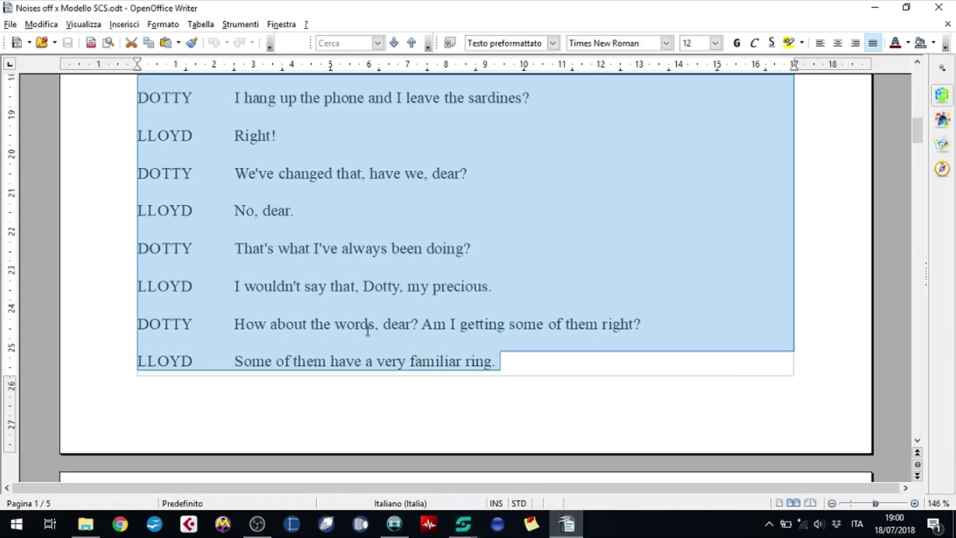
scroll(368, 329, down, 8)
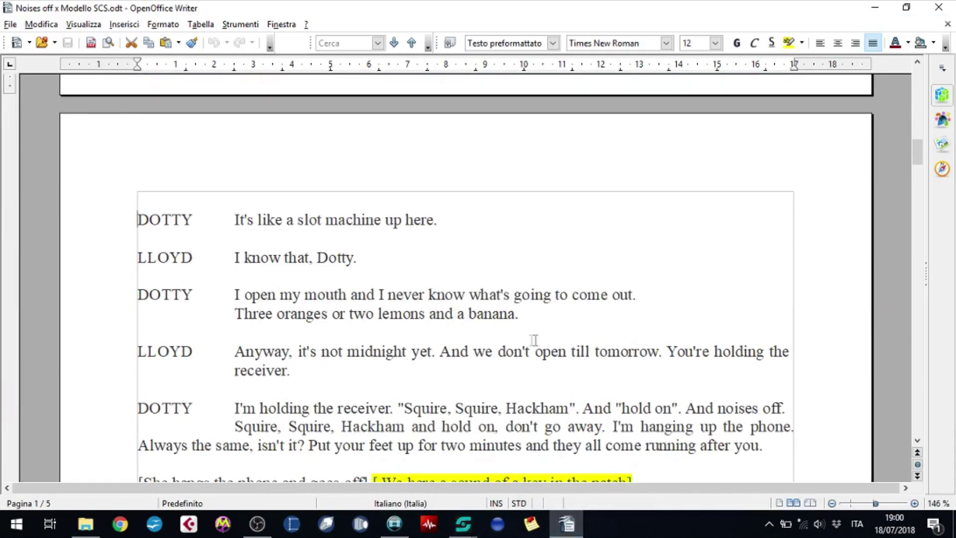
scroll(534, 339, down, 3)
shift+click(649, 336)
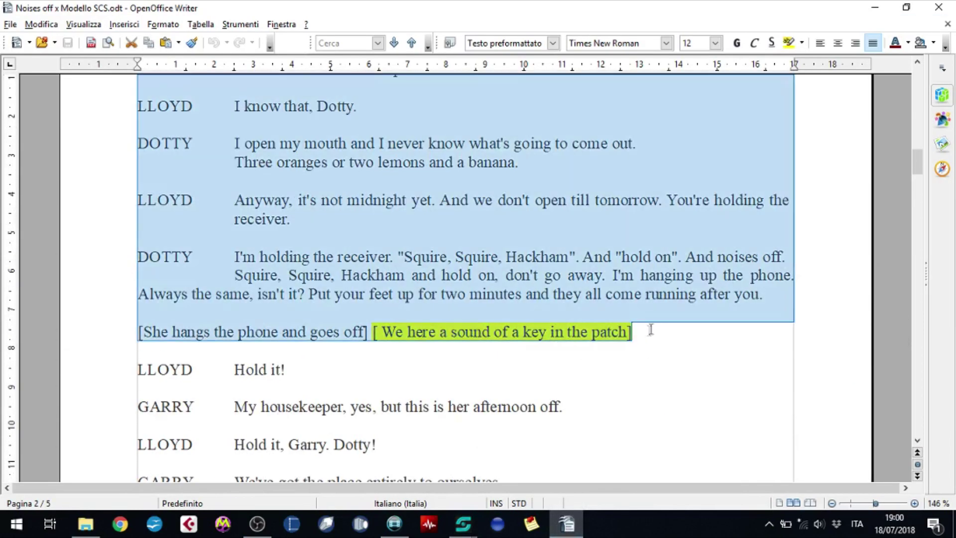
mouse_move(463, 524)
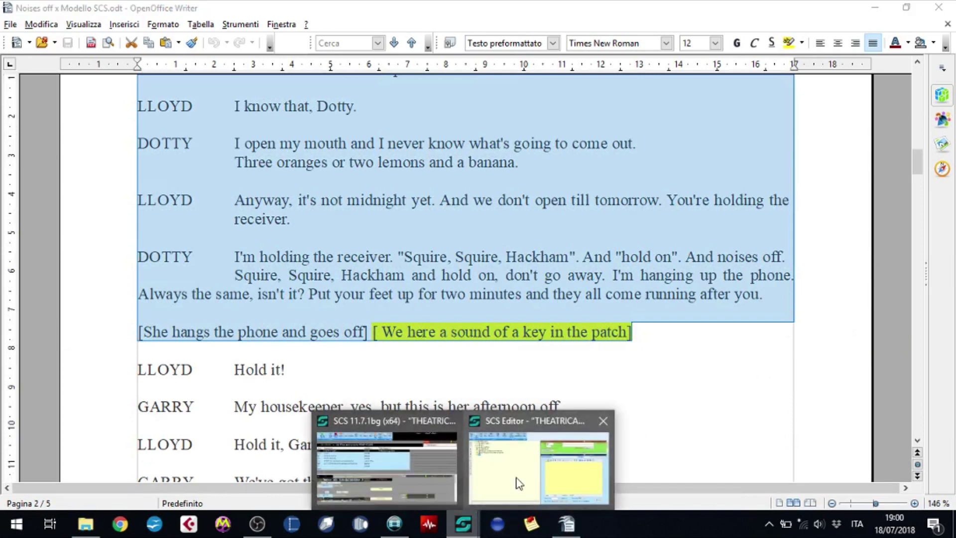
click(516, 483)
key(ctrl+v)
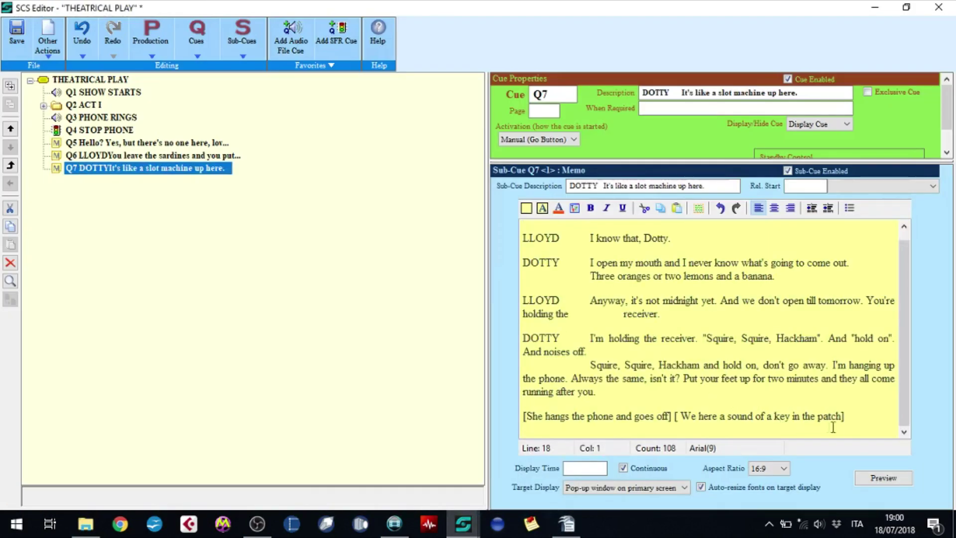
In the Q7 memo, format the stage direction about the key sound as underlined red text
drag(848, 417, 719, 417)
click(673, 416)
key(shift+End)
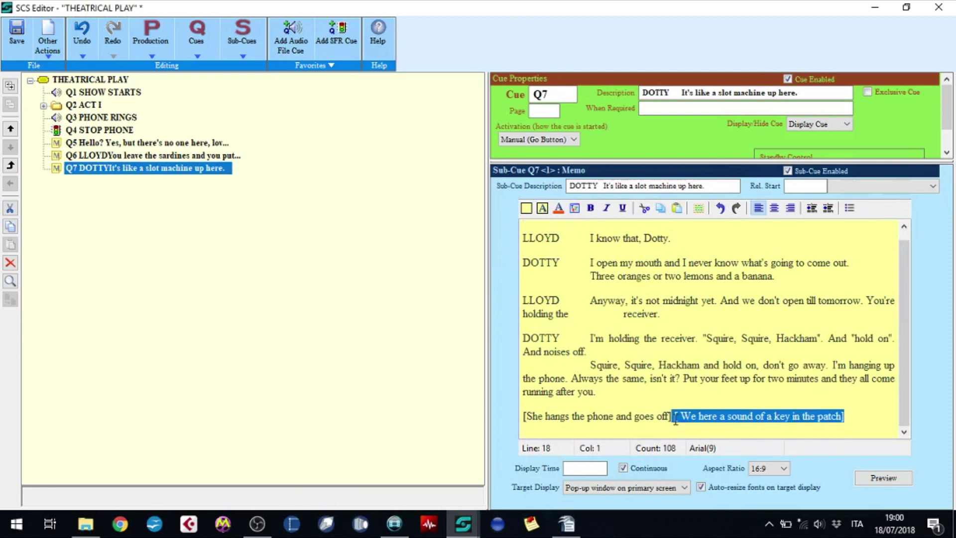
click(574, 208)
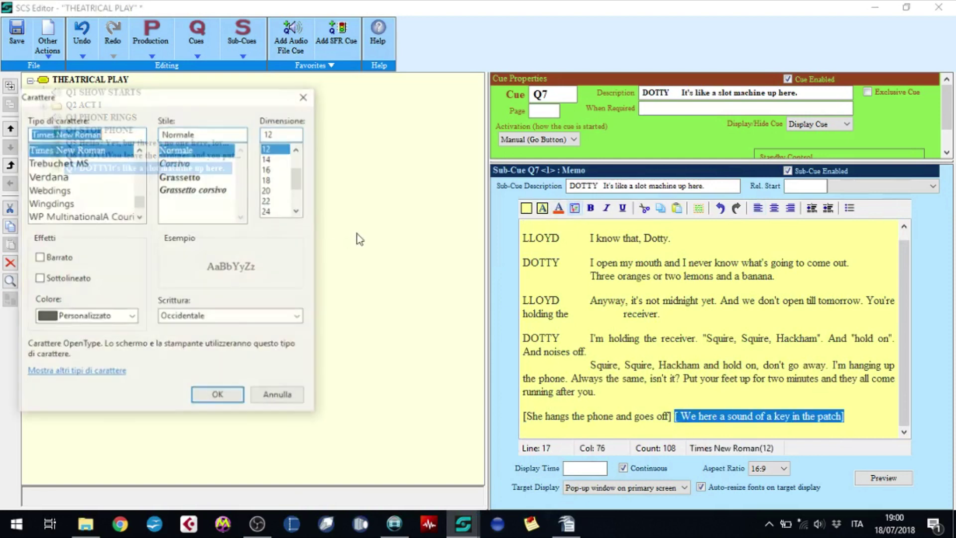
click(53, 278)
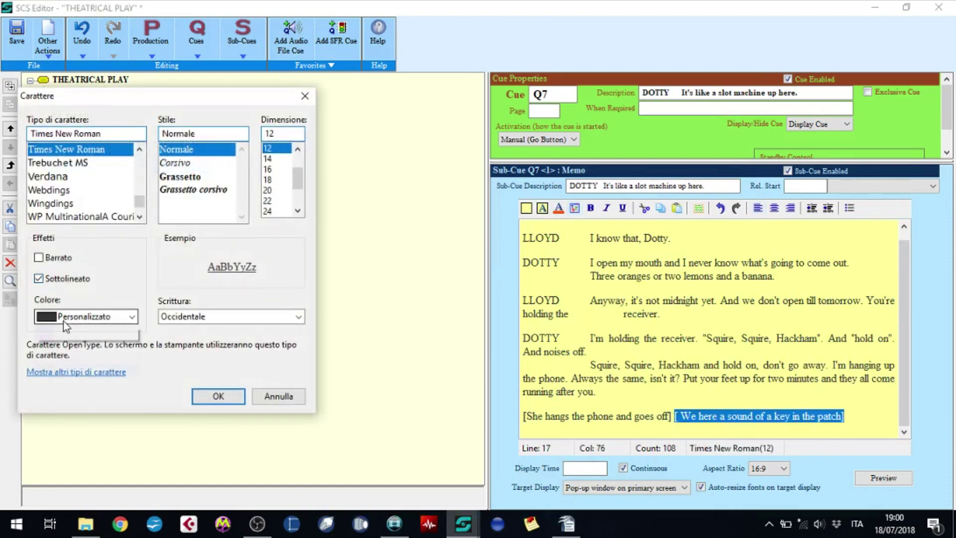
click(85, 318)
click(65, 425)
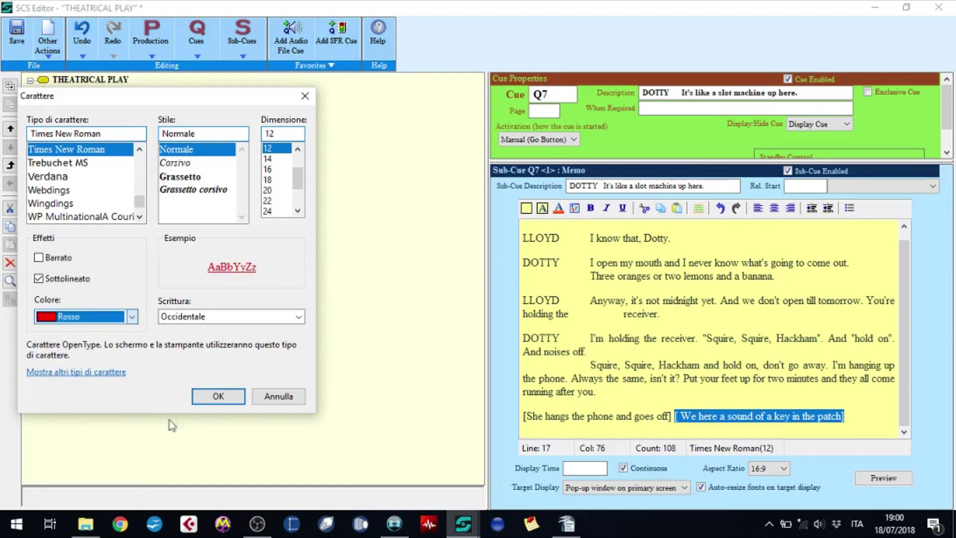
click(214, 401)
click(646, 352)
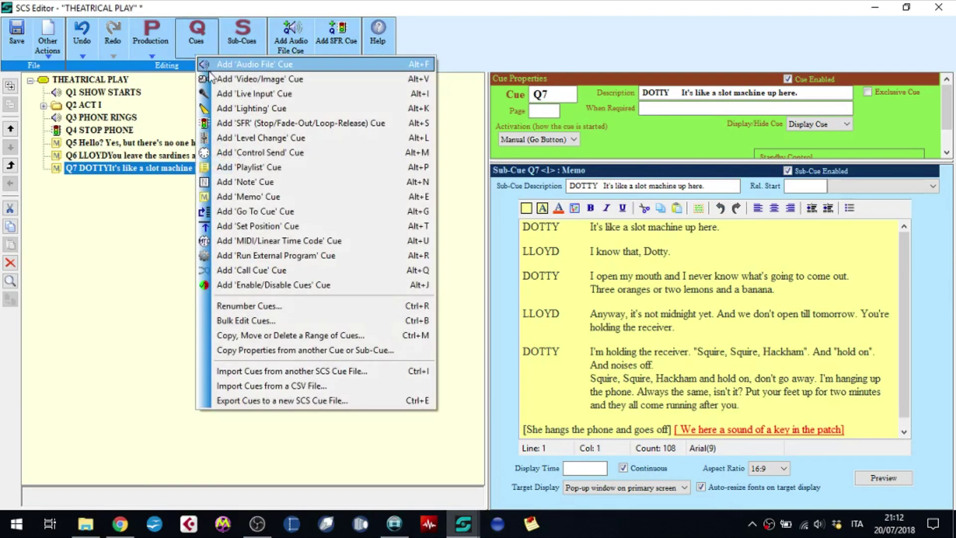
Add an audio file cue after Q7 using Key in the lock.mp3, audition it and trim its end to about 2.14 s
click(394, 60)
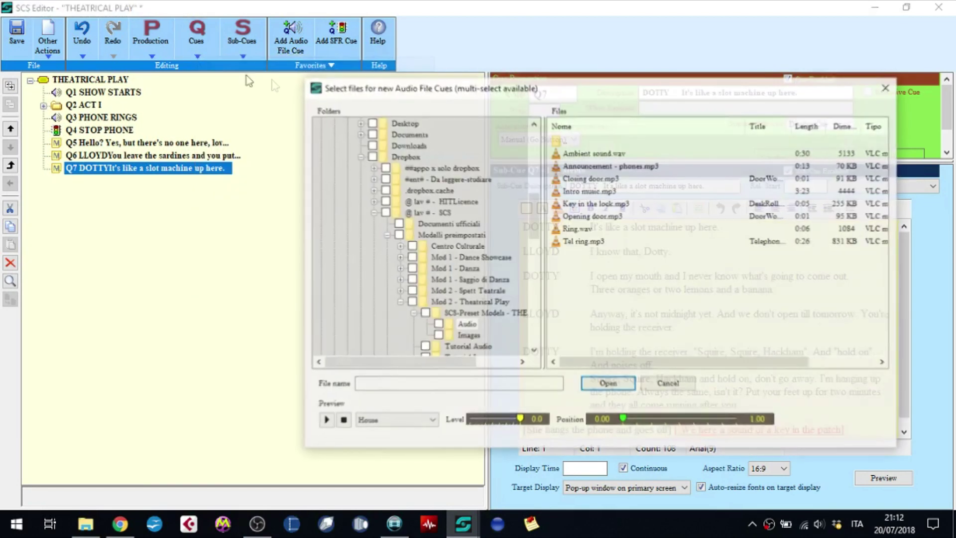
click(596, 203)
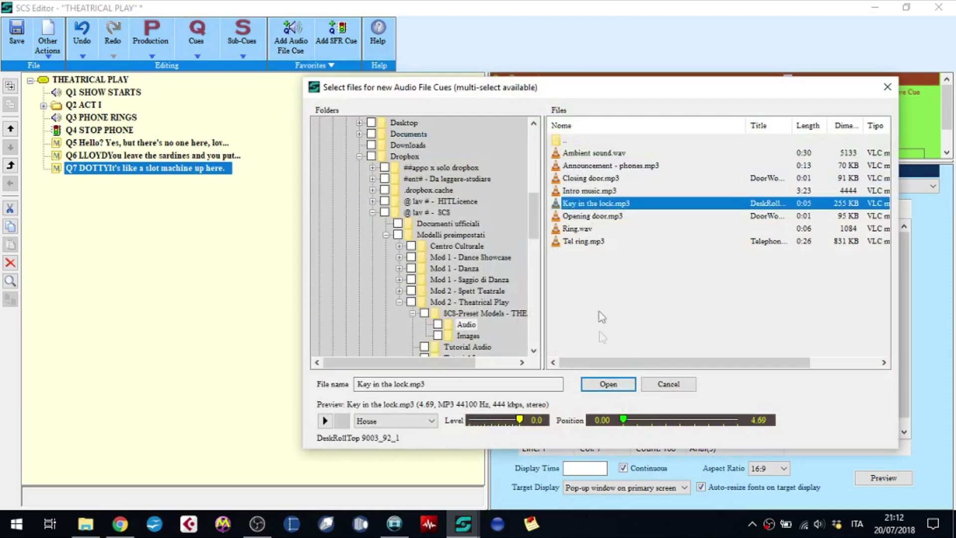
click(608, 384)
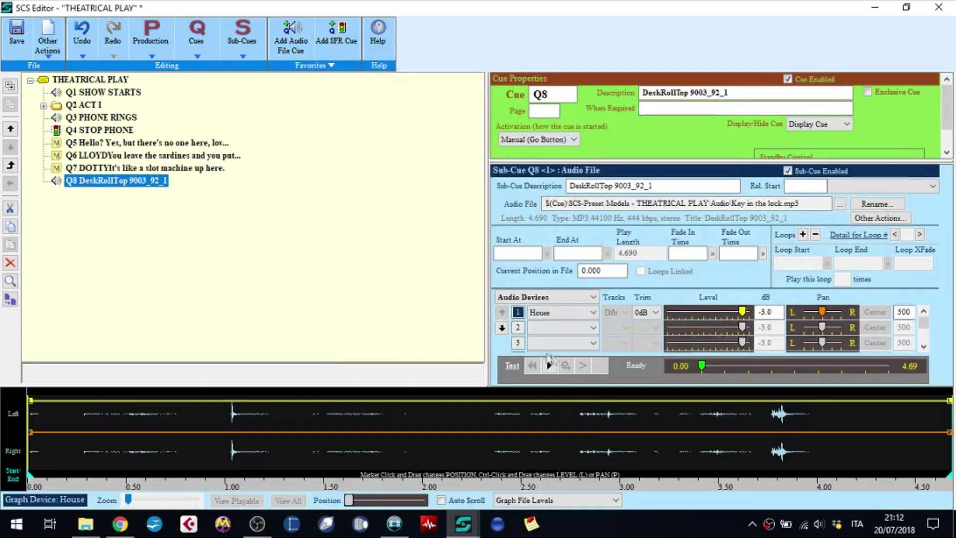
click(550, 366)
mouse_move(950, 478)
mouse_down()
mouse_move(617, 448)
mouse_move(447, 444)
mouse_up()
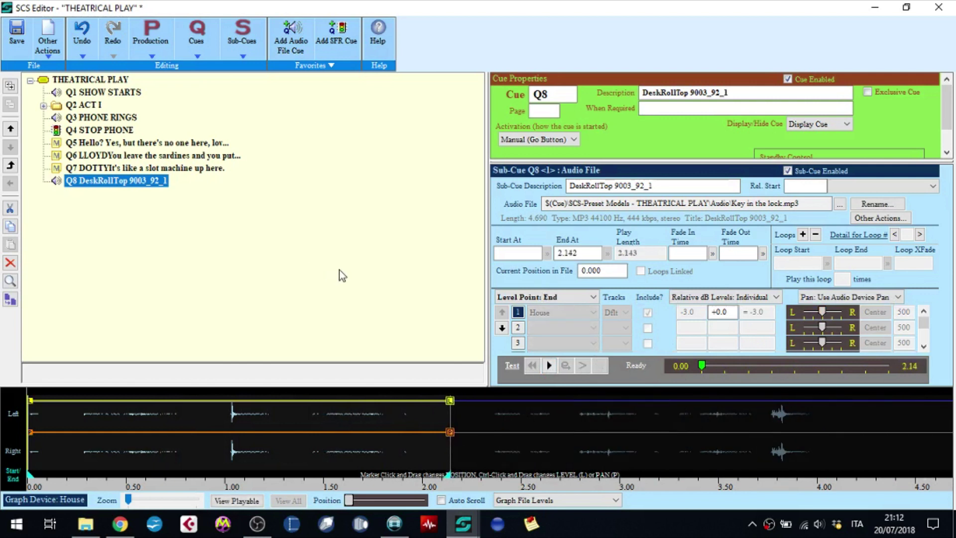
Route the Q8 audio to the WingsL device and set the cue's description to "Key in the lock"
click(591, 298)
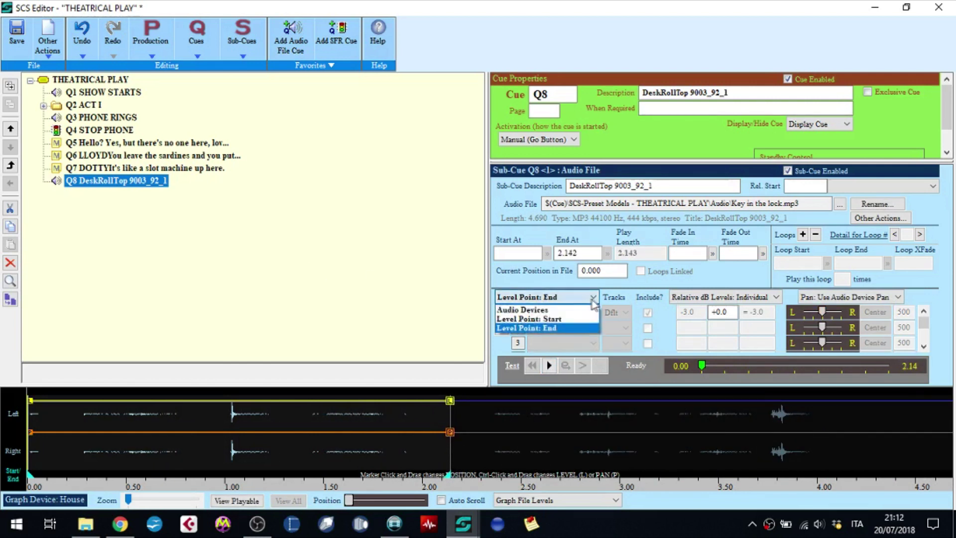
click(577, 310)
click(593, 313)
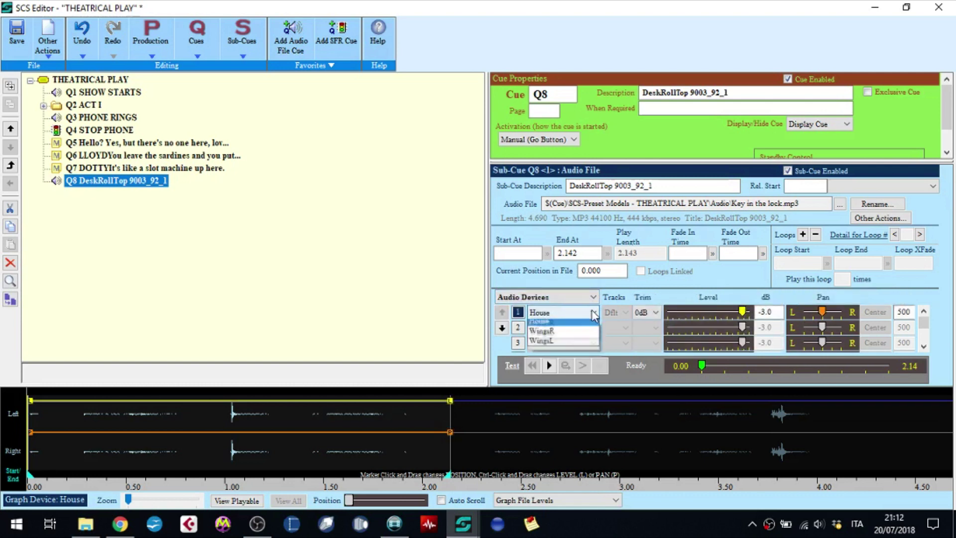
click(581, 355)
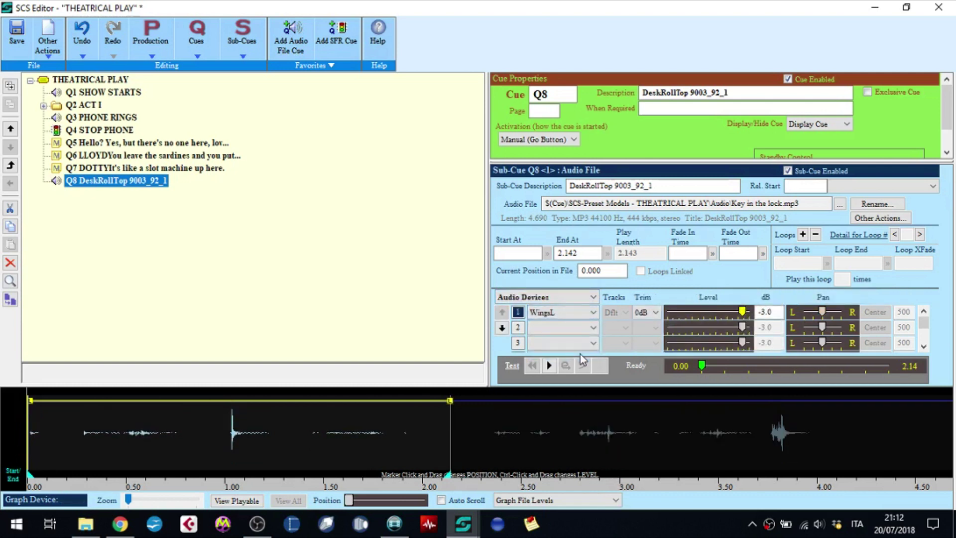
click(740, 94)
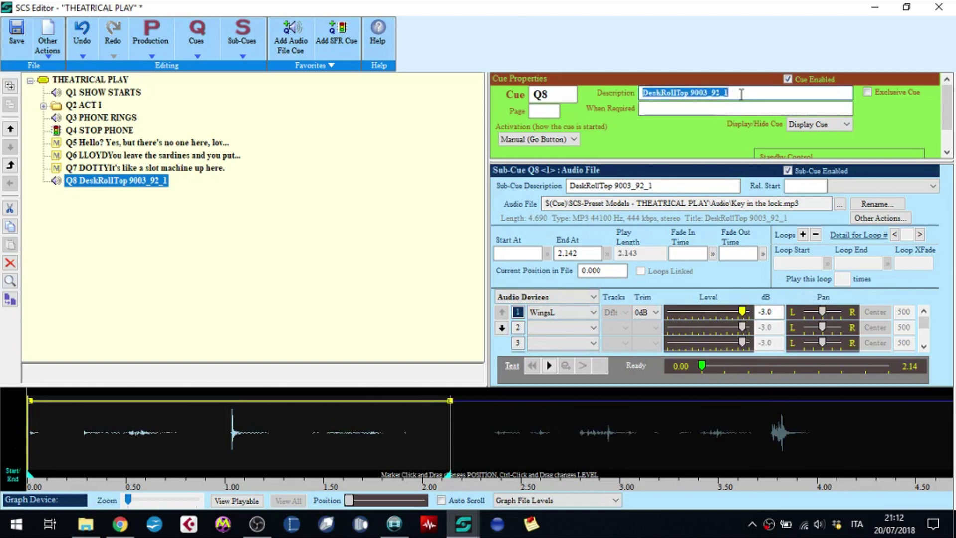
text(Key in the lock)
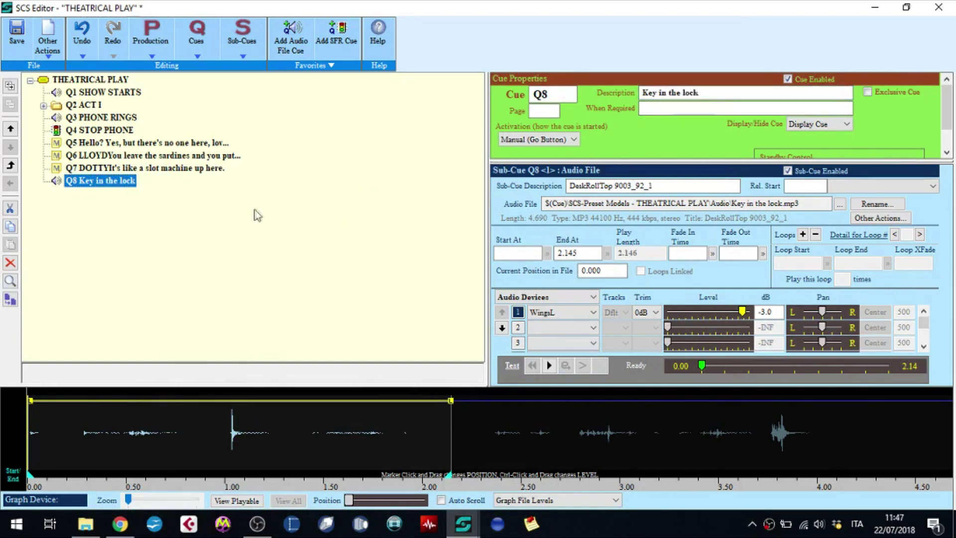
Include Add 'Memo' Cue in the favorites and create a new memo cue after Q8
click(332, 66)
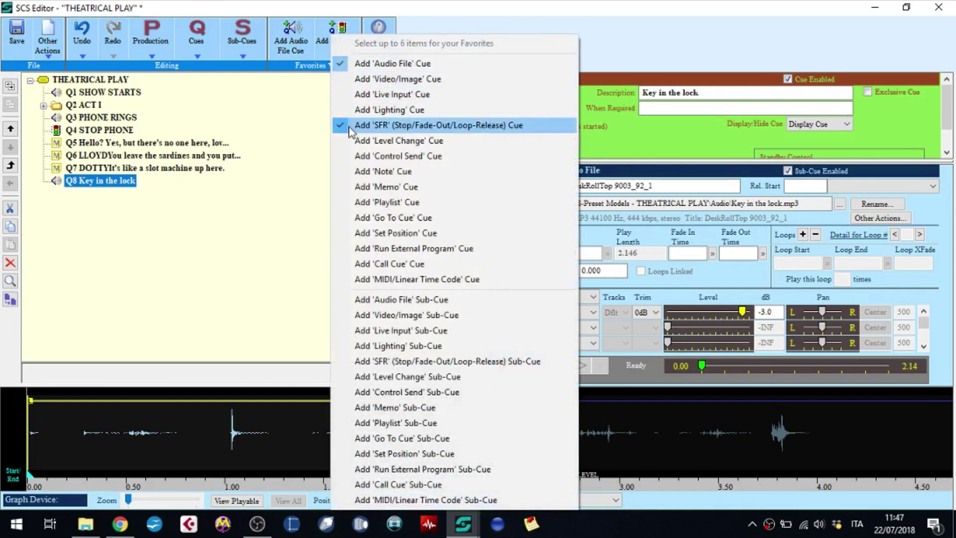
click(354, 193)
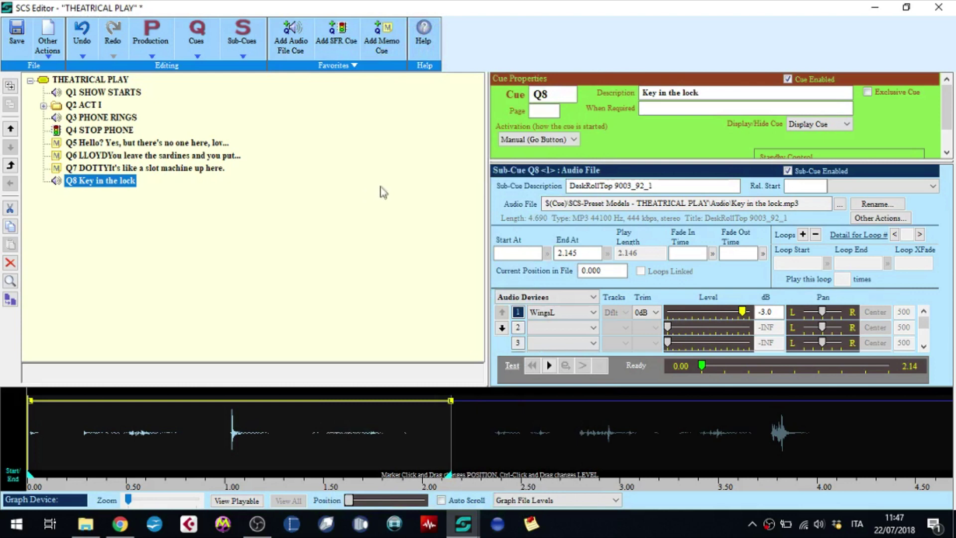
click(382, 41)
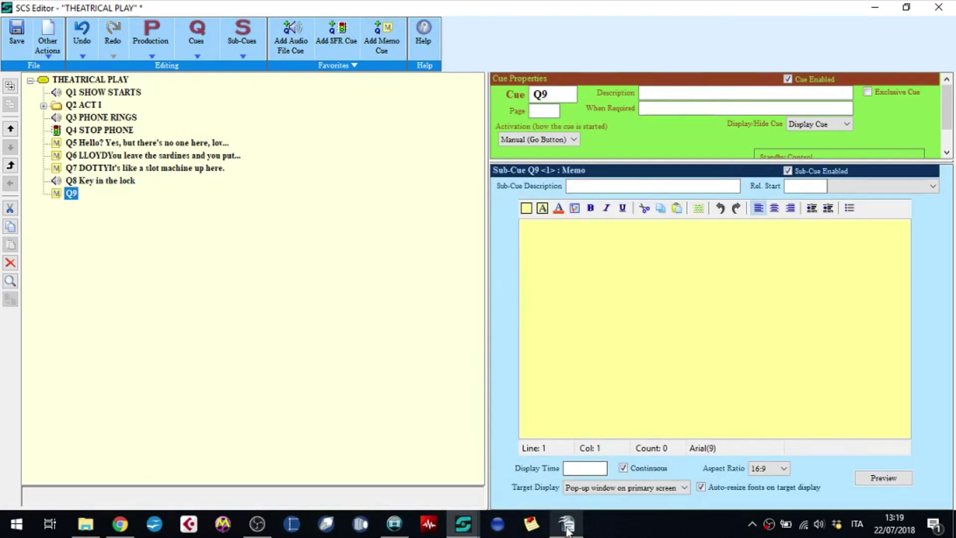
Copy the Writer script's dialogue from "Hold it!" to "We open tomorrow." into the Q9 memo in the SCS Editor
click(567, 523)
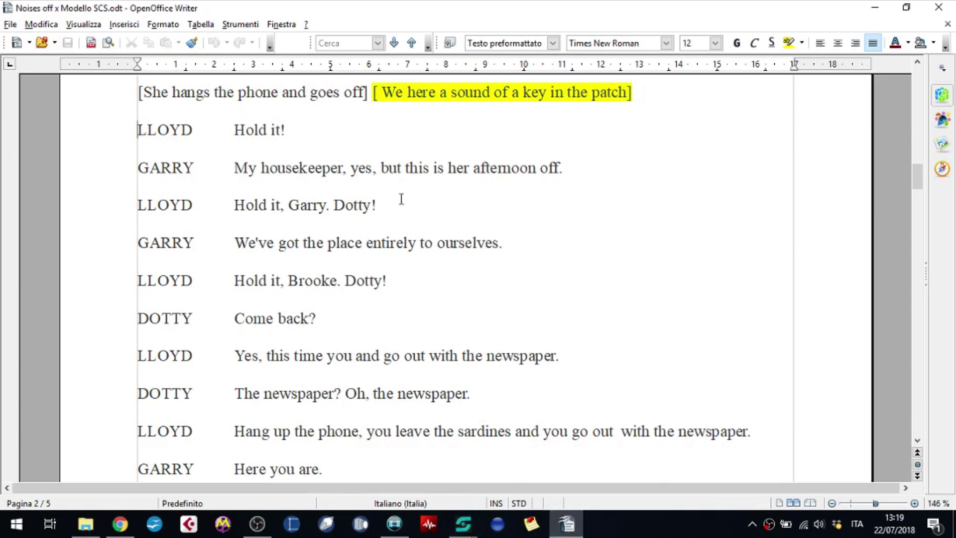
scroll(423, 241, down, 5)
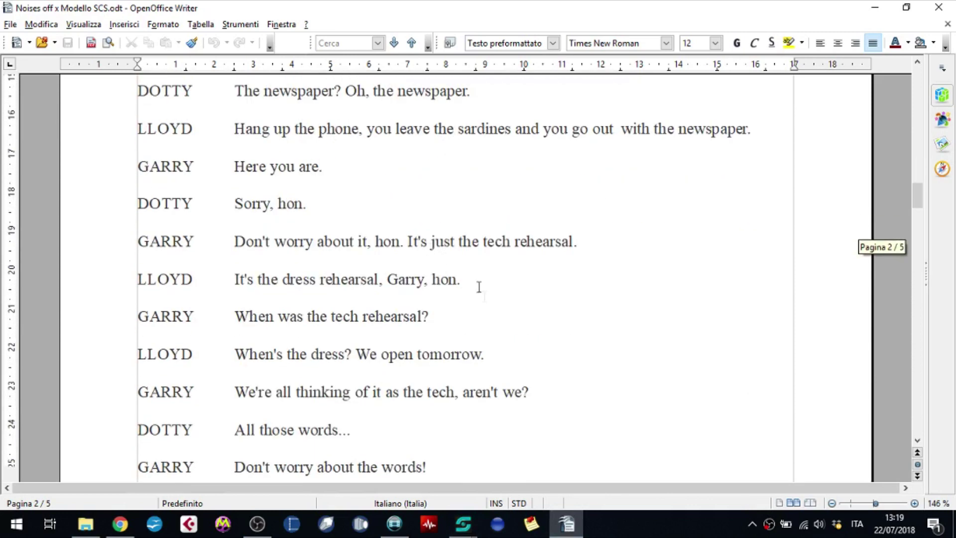
shift+click(500, 357)
key(ctrl+c)
mouse_move(463, 523)
click(536, 457)
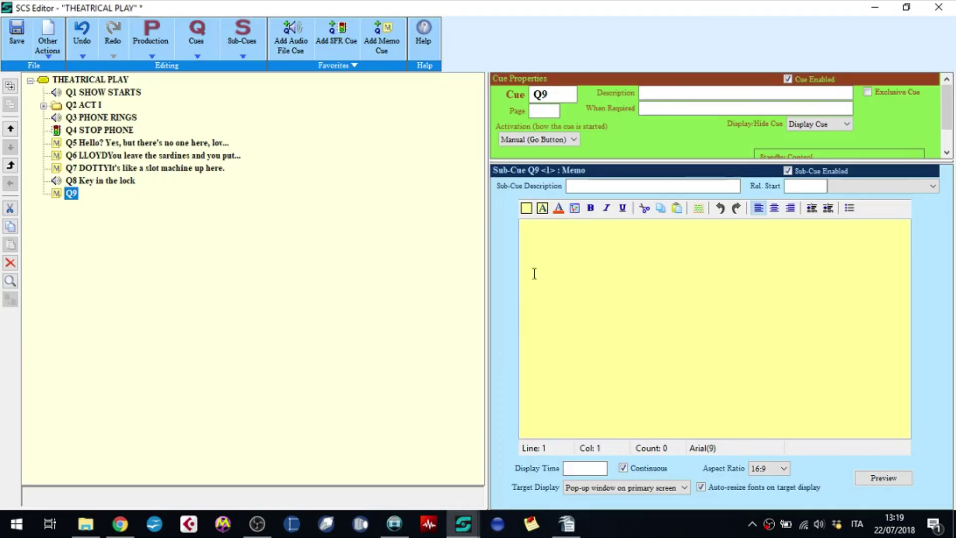
key(ctrl+v)
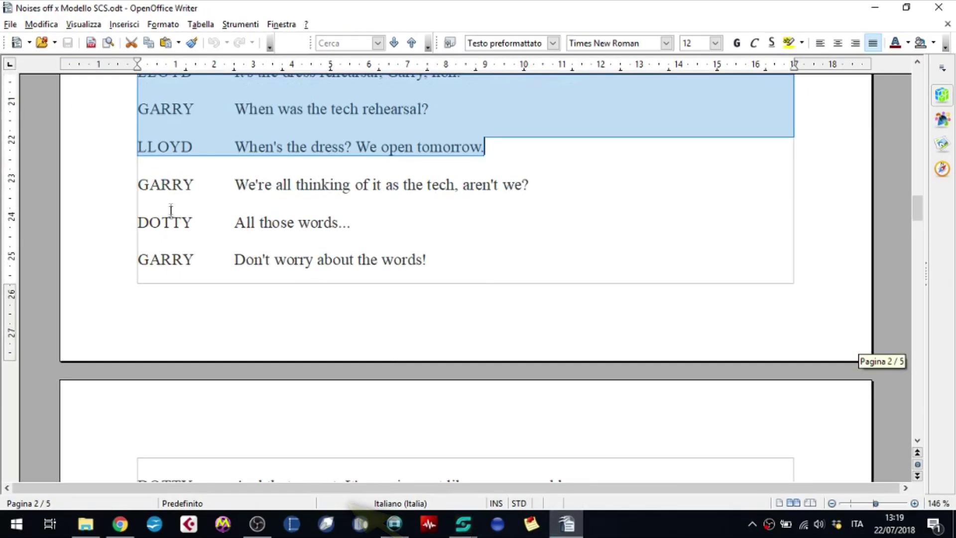
Fill memo cue Q10 with the Writer script's dialogue from "We're all thinking of it as the tech" to "Beautifully put, Garry."
click(390, 241)
scroll(580, 294, down, 10)
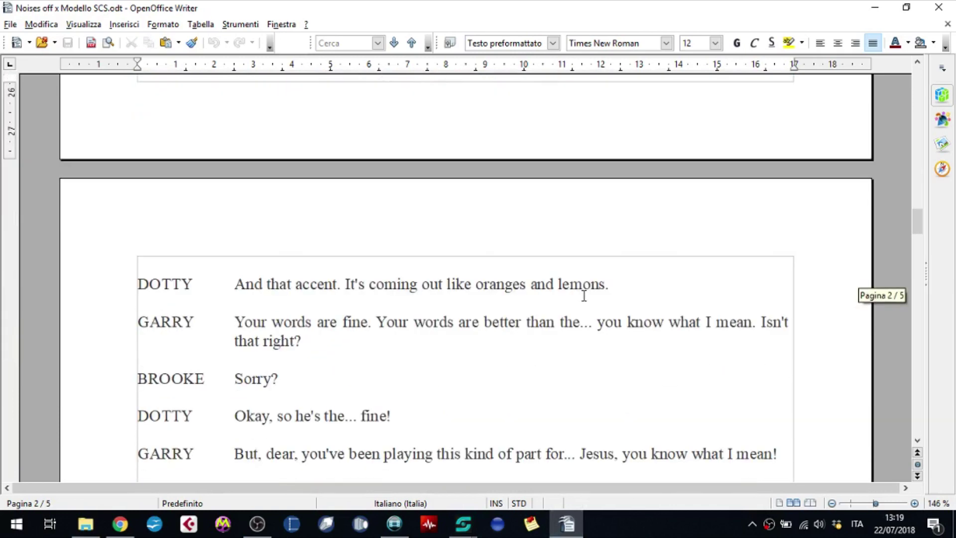
scroll(588, 297, down, 3)
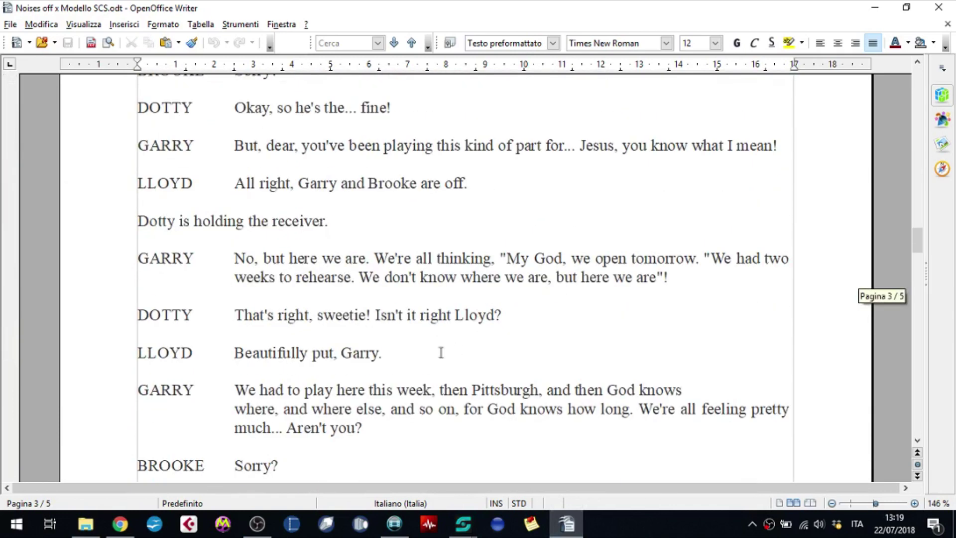
shift+click(444, 352)
click(470, 526)
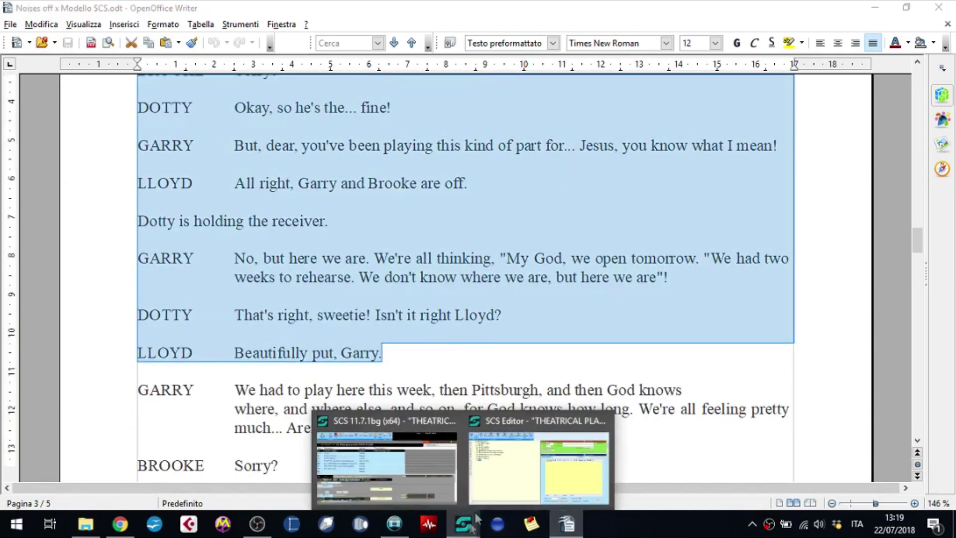
click(509, 458)
key(ctrl+v)
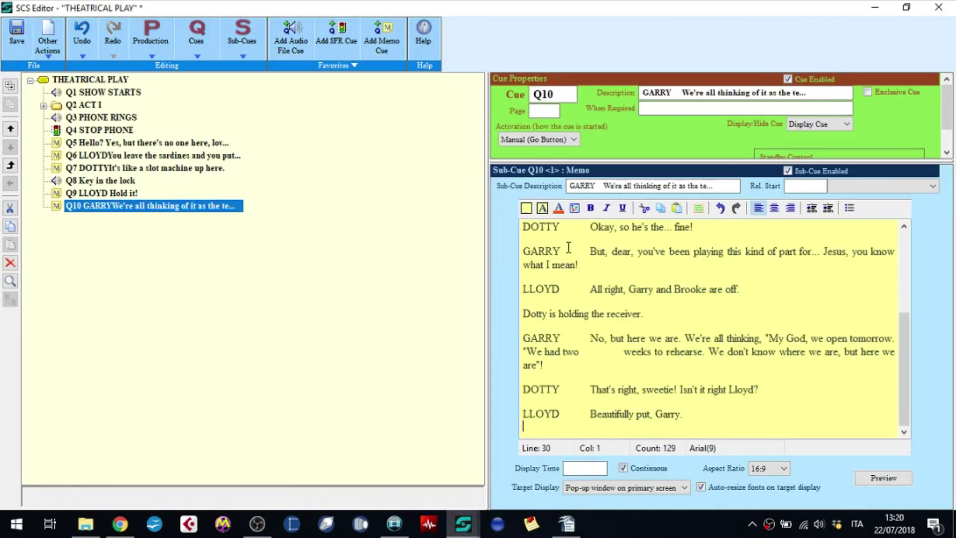